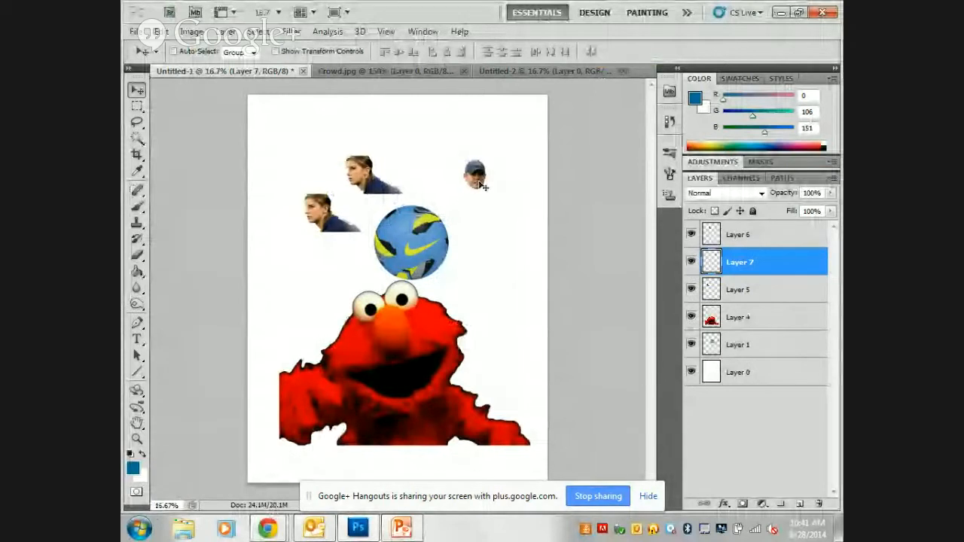
Scale the capped head on Layer 7 proportionally to about 633% and place it over the soccer ball's upper right, applying the transformation.
drag(476, 175, 463, 169)
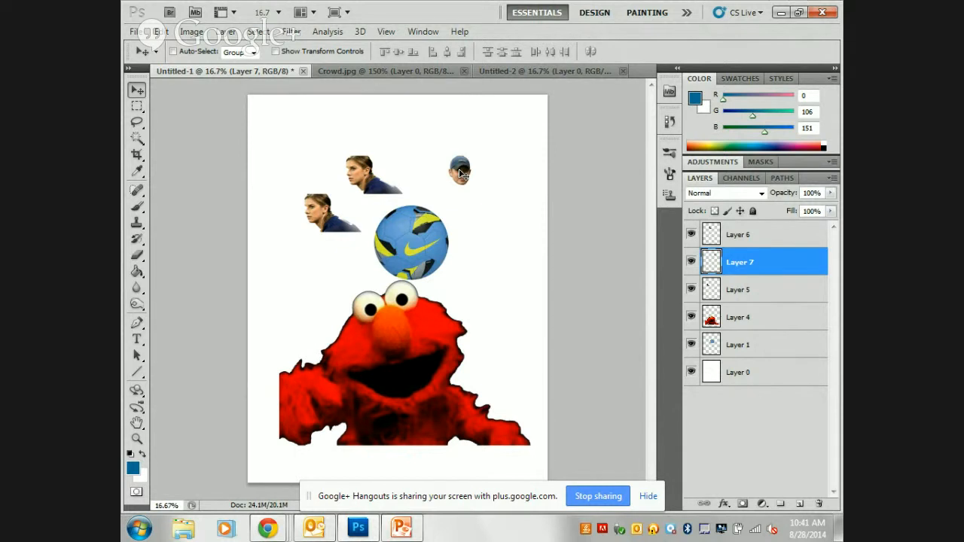
key(ctrl+t)
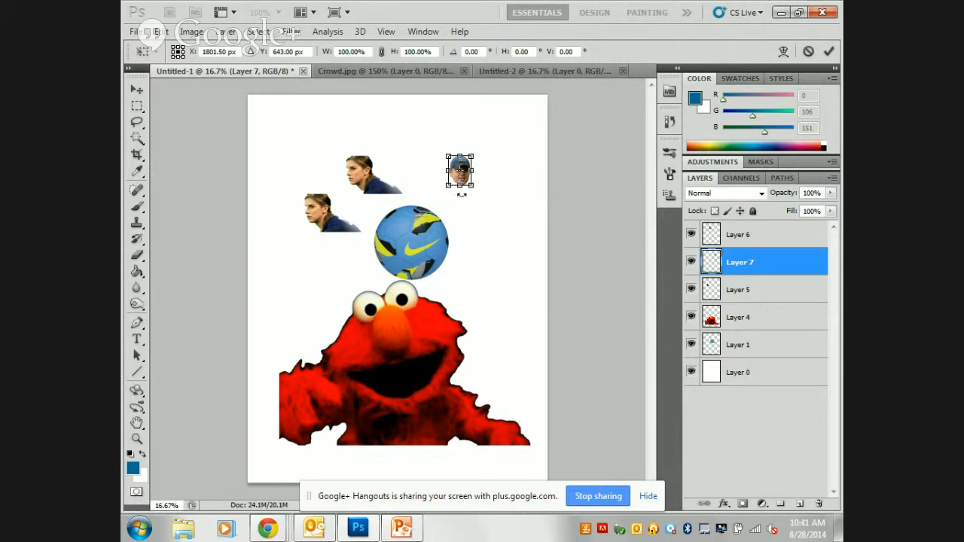
drag(443, 186, 301, 316)
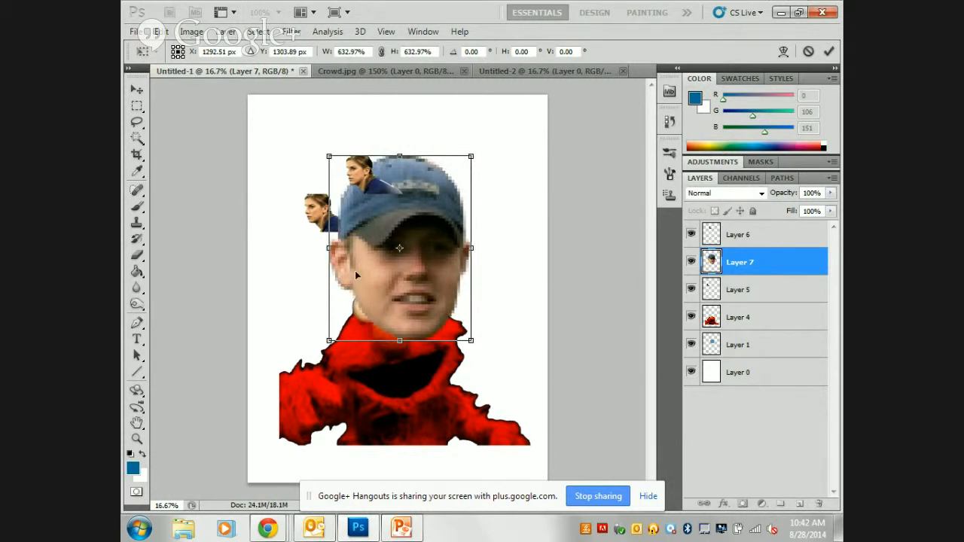
drag(433, 285, 496, 248)
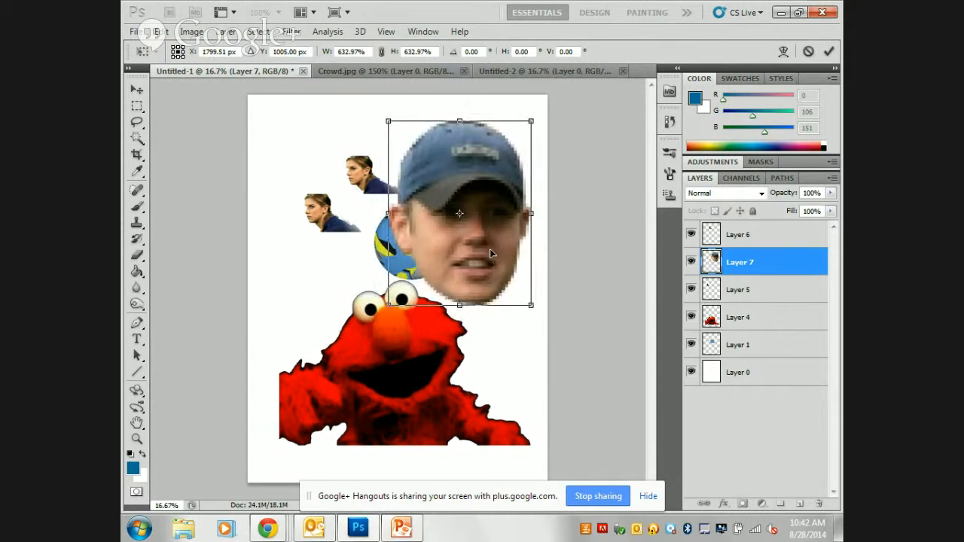
click(138, 92)
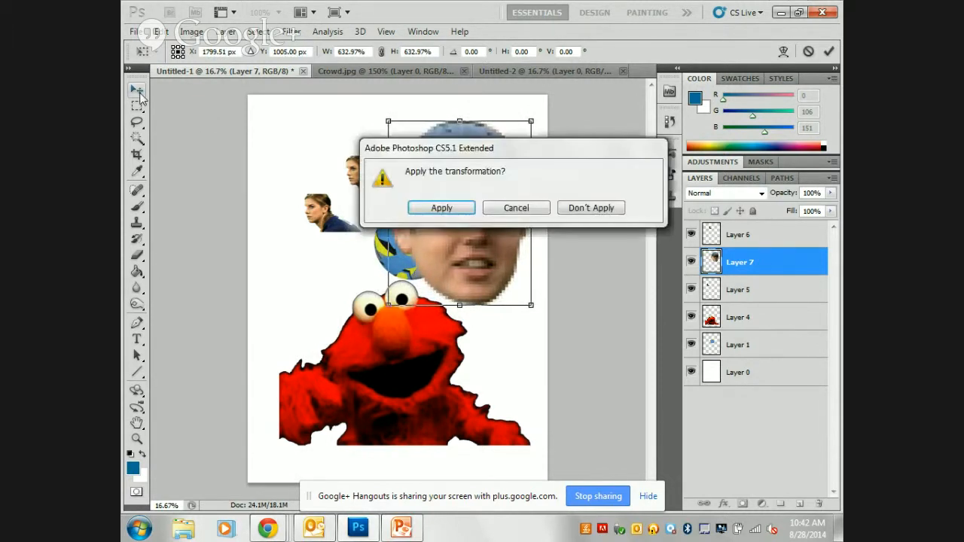
click(442, 208)
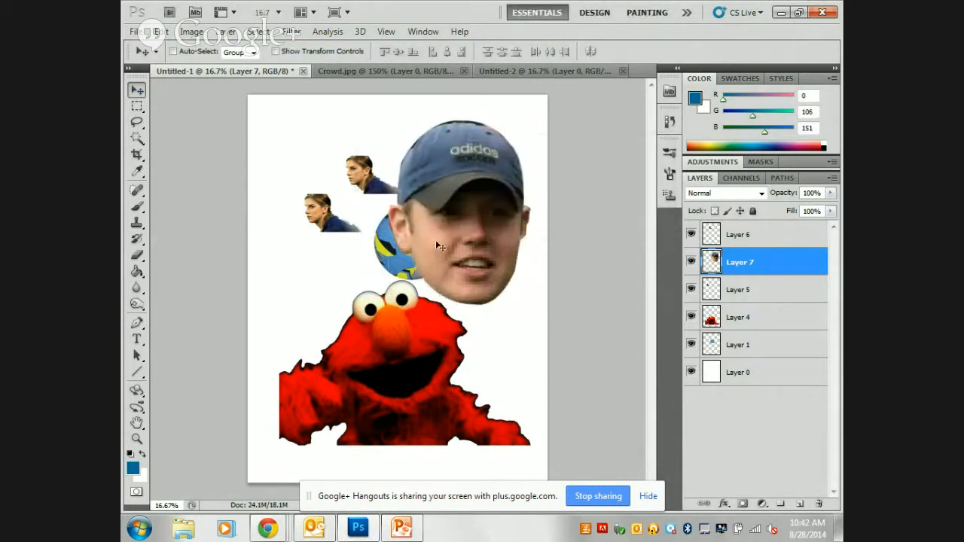
Reposition the enlarged capped head near the canvas's upper-right corner, partly overlapping the soccer ball.
drag(439, 245, 382, 341)
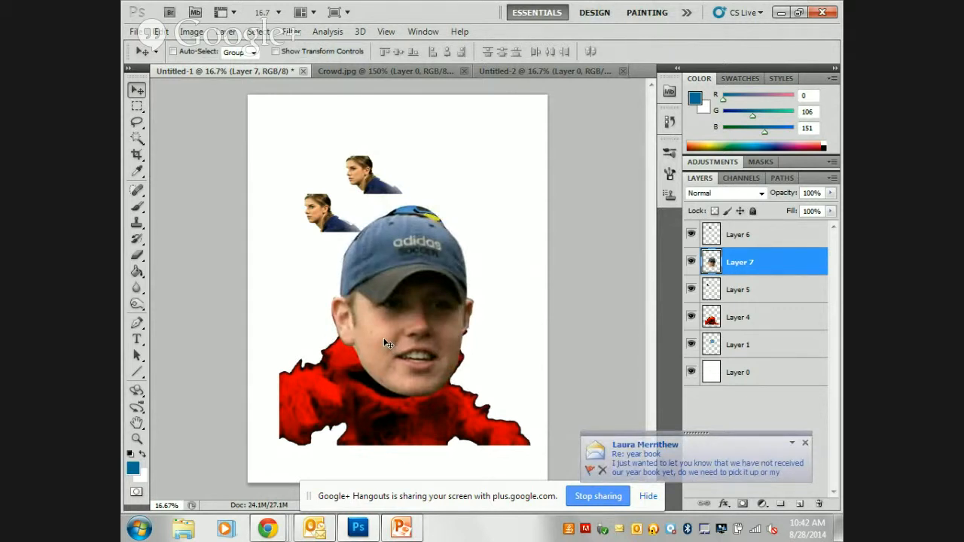
drag(412, 314, 486, 199)
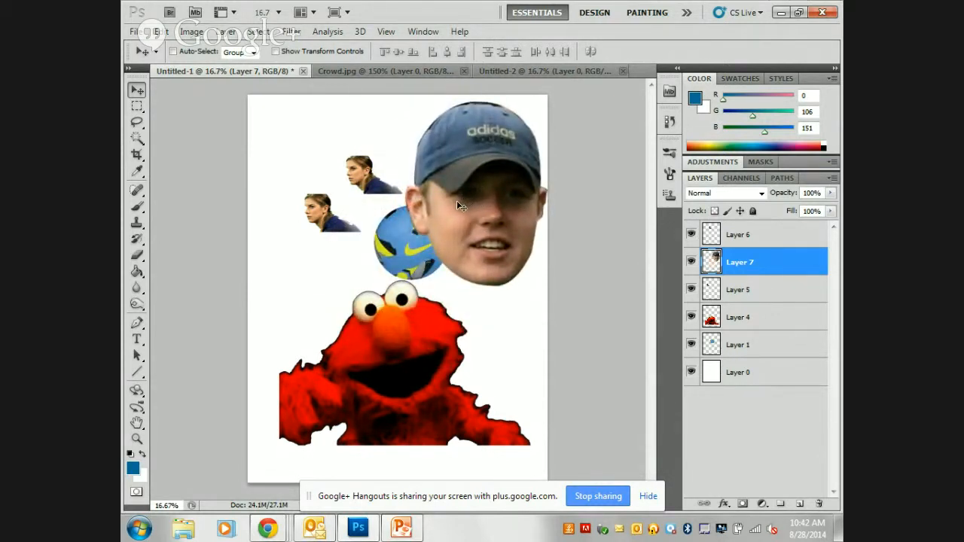
drag(458, 202, 470, 184)
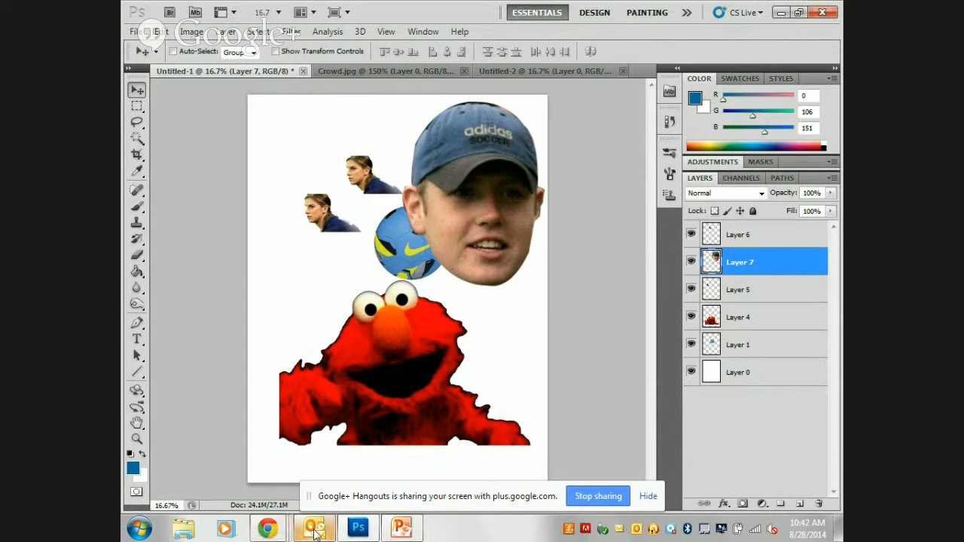
Switch to Chrome and run a Google image search for "disney princes" in place of the YouTube results.
mouse_move(268, 529)
click(212, 441)
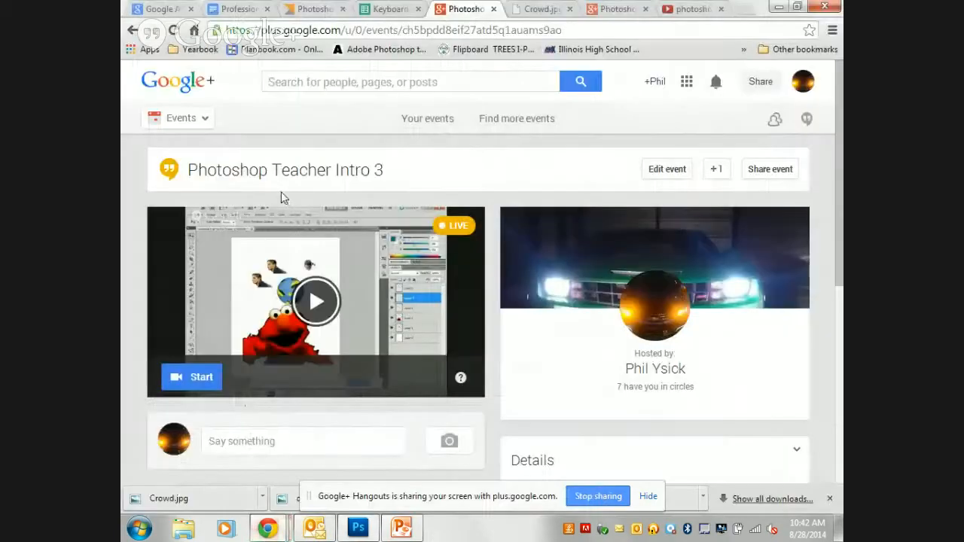
click(685, 9)
click(649, 27)
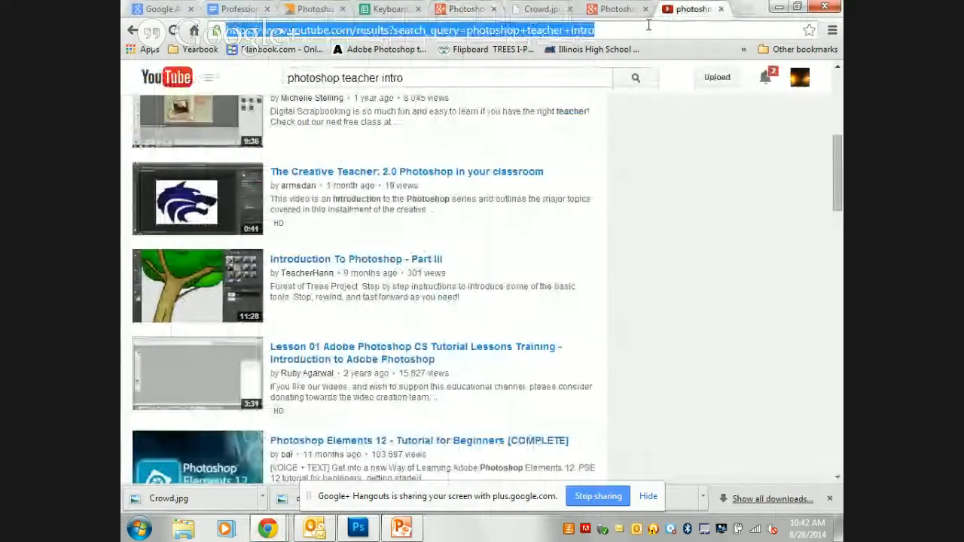
double_click(649, 26)
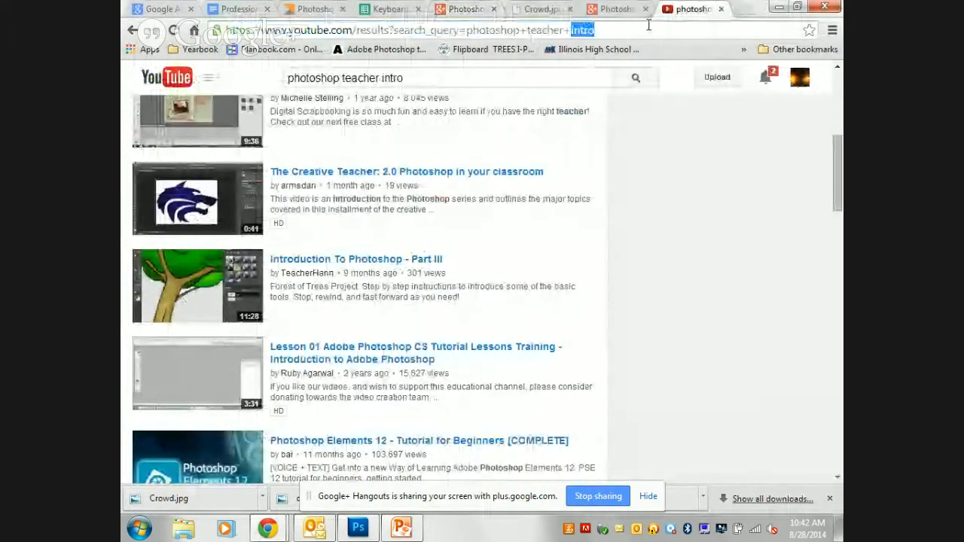
triple_click(609, 32)
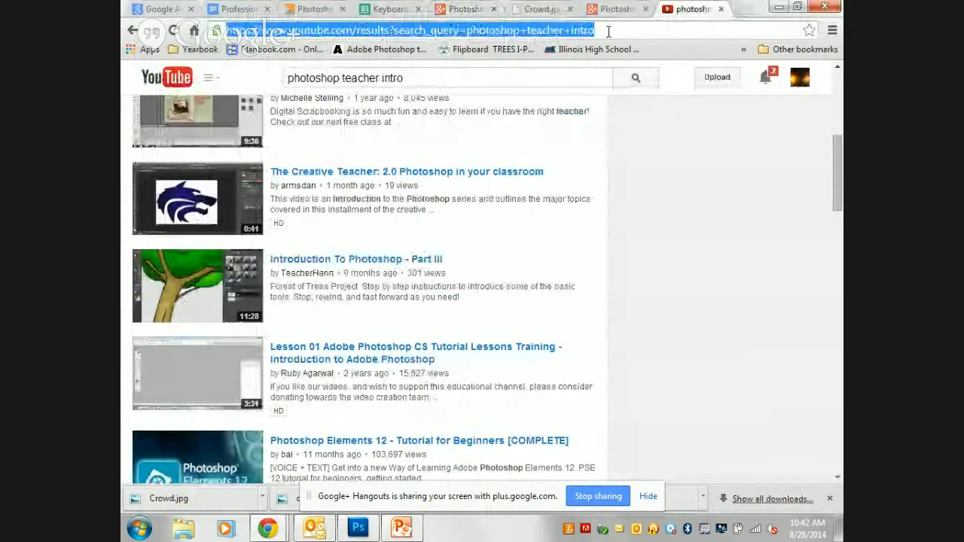
text(disney princes)
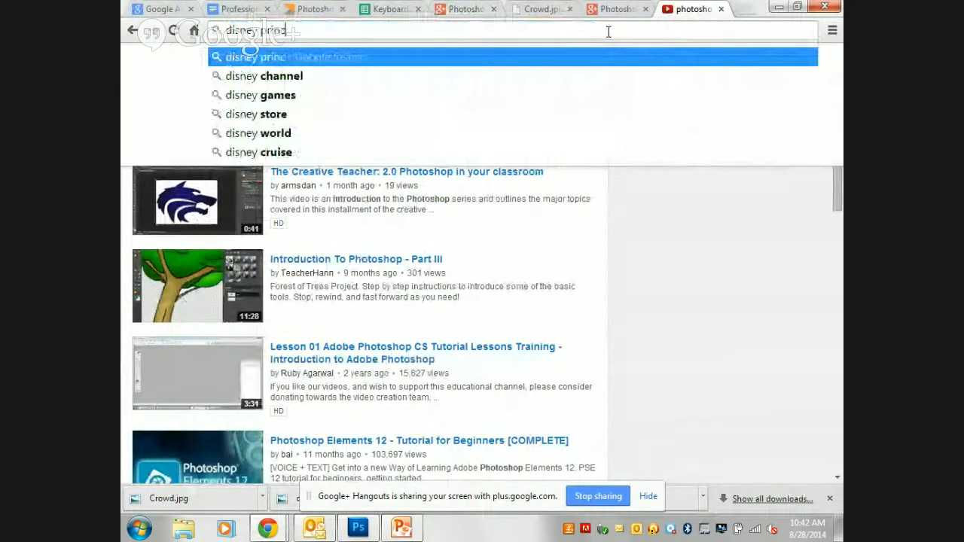
key(Return)
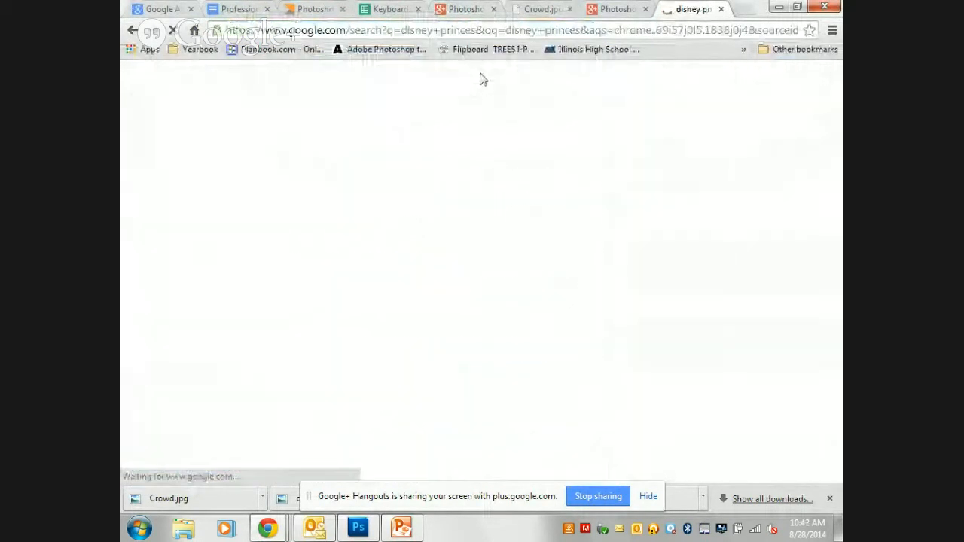
click(273, 124)
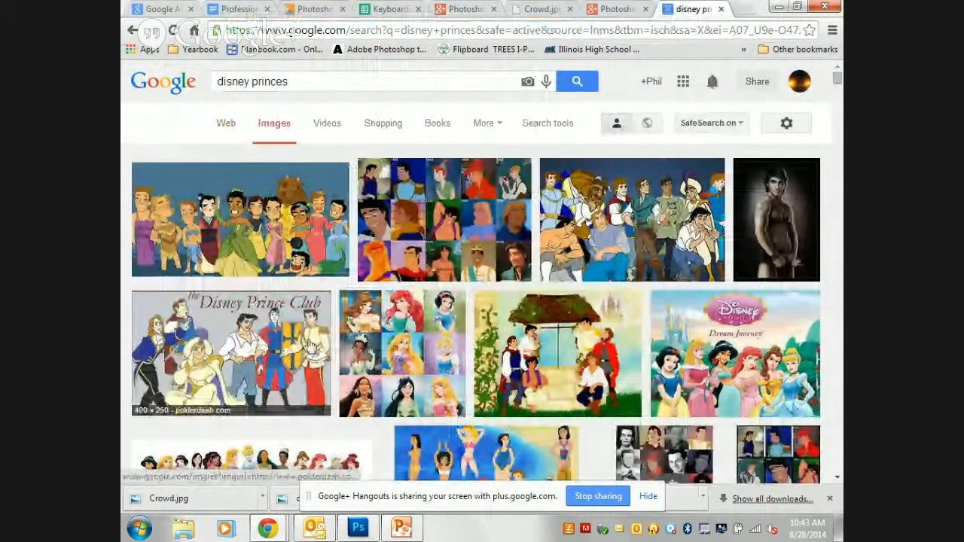
Open the 760 × 300 Disney Princess banner from toysrus.com at full size and copy the image.
scroll(329, 373, down, 3)
scroll(329, 373, down, 3)
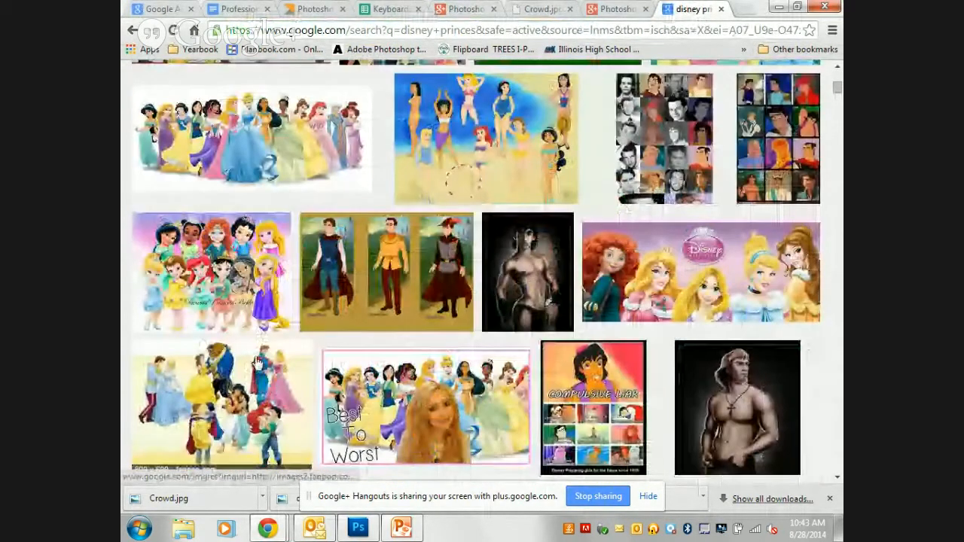
click(671, 282)
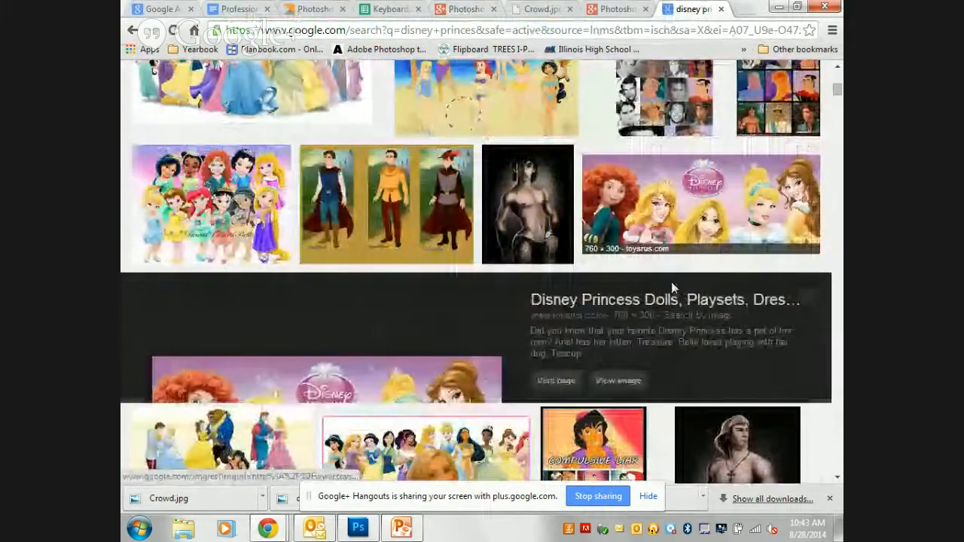
click(614, 269)
right_click(434, 183)
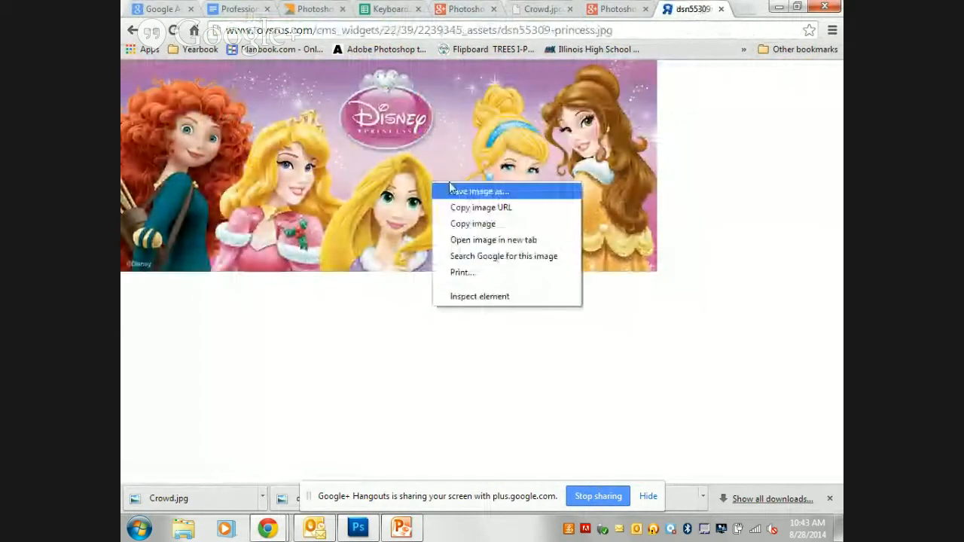
click(497, 224)
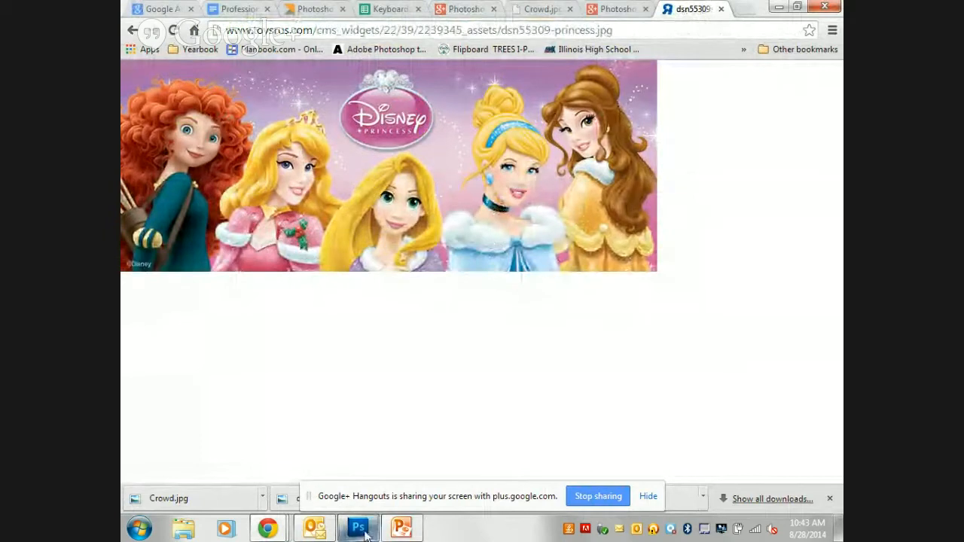
Switch to Photoshop, paste the princess banner into Untitled-1, and enlarge it across the lower part of the canvas.
click(373, 528)
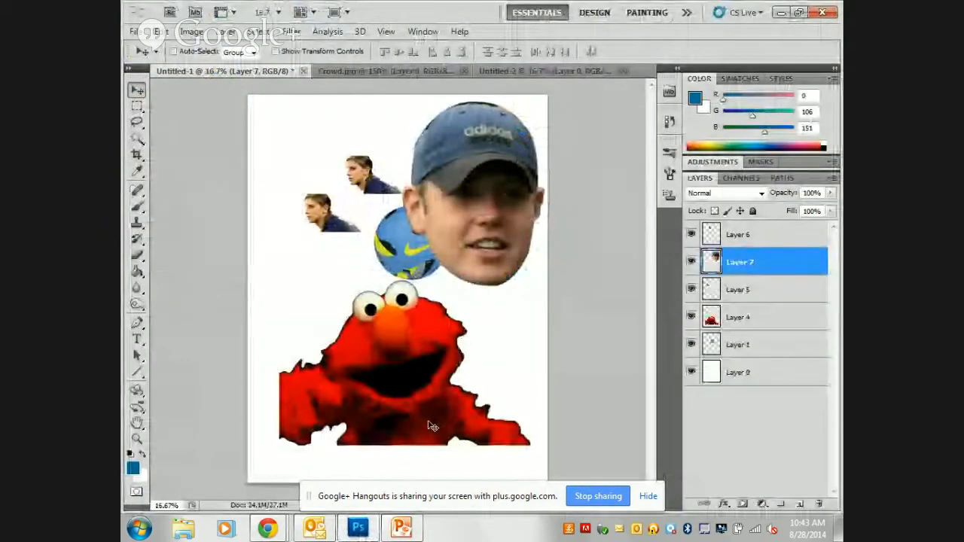
key(ctrl+v)
key(ctrl+t)
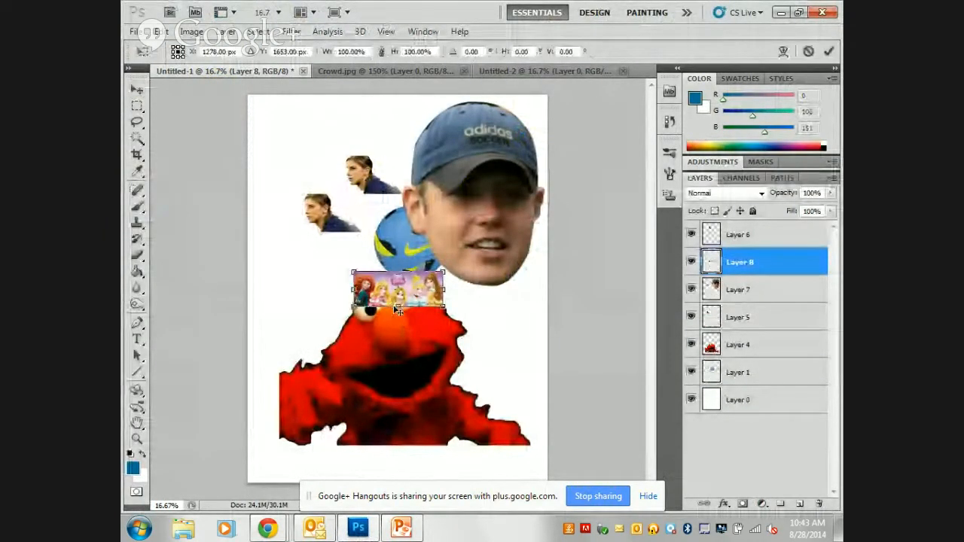
drag(351, 310, 139, 392)
drag(407, 337, 438, 352)
key(Return)
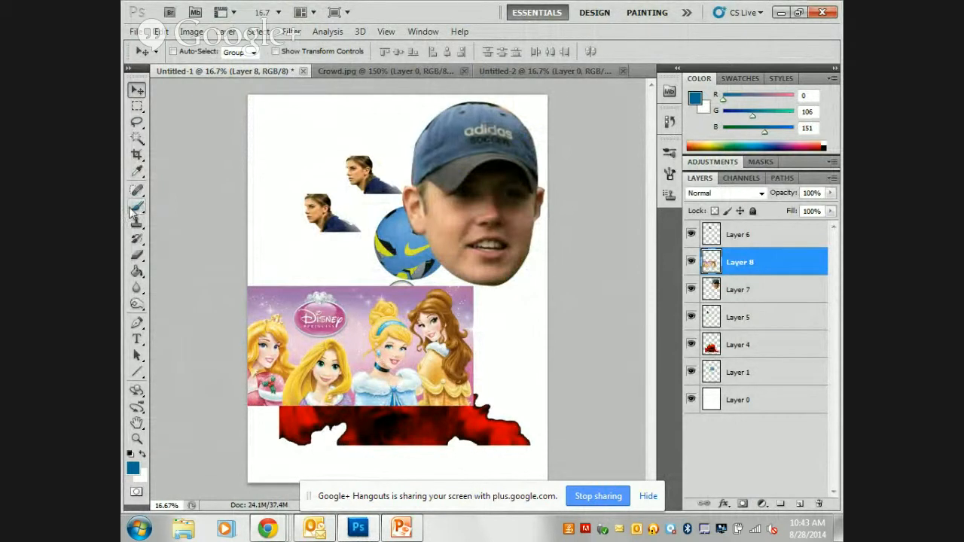
Using the Quick Selection Tool, select and delete the brown-haired princess's hair and dress and the purple background around Cinderella.
click(137, 140)
right_click(137, 139)
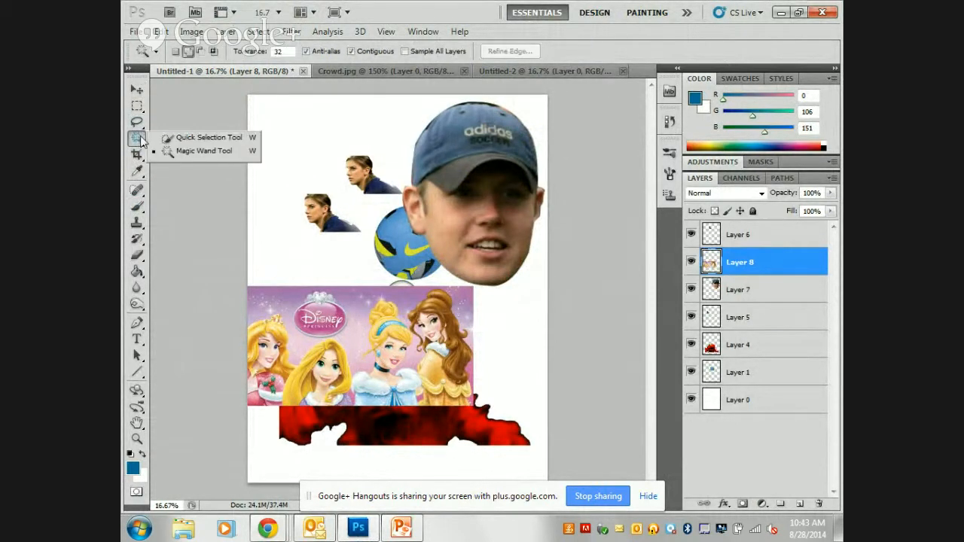
click(184, 138)
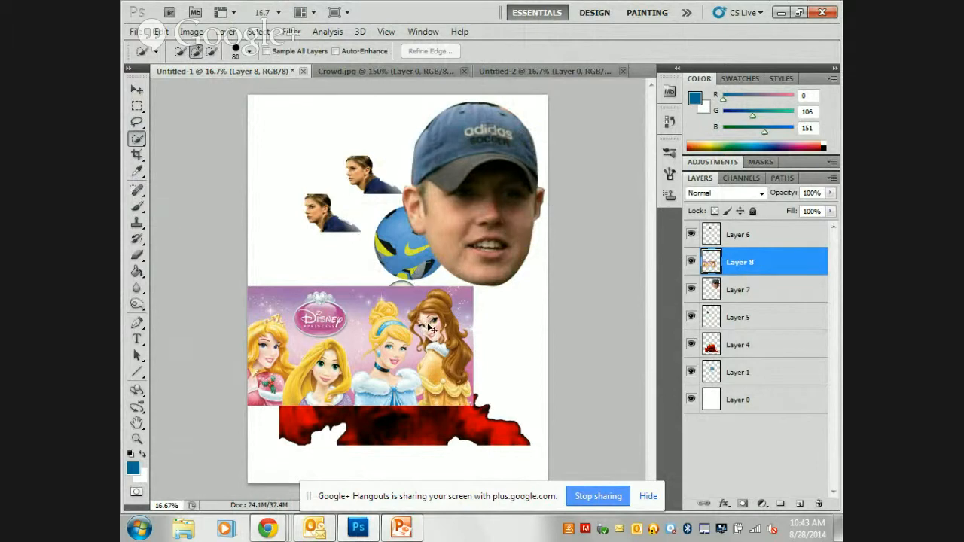
key(ctrl+plus)
scroll(440, 343, down, 2)
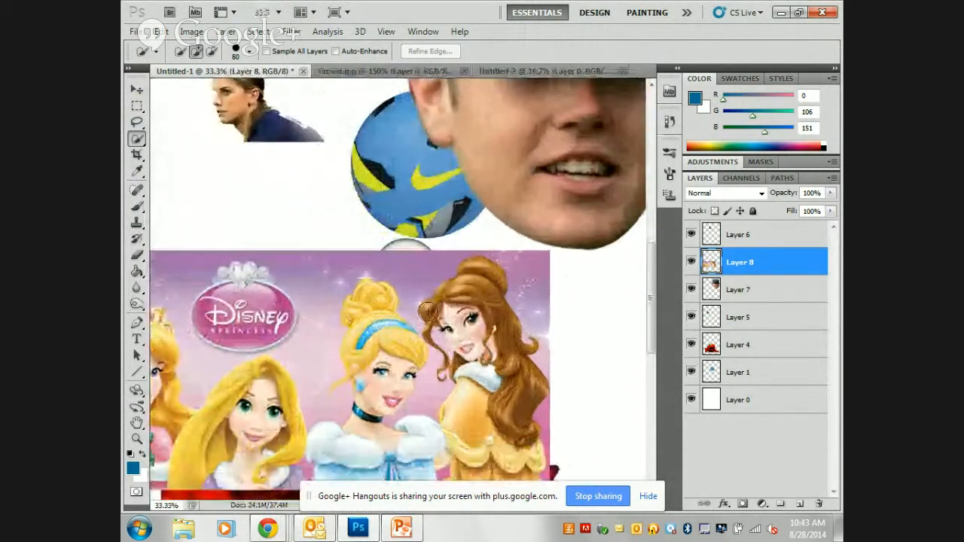
mouse_move(443, 344)
mouse_down()
mouse_move(431, 336)
mouse_move(478, 370)
mouse_move(531, 433)
mouse_move(528, 413)
mouse_up()
key(Delete)
mouse_move(527, 260)
mouse_down()
mouse_move(445, 240)
mouse_move(329, 242)
mouse_move(296, 255)
mouse_up()
key(Delete)
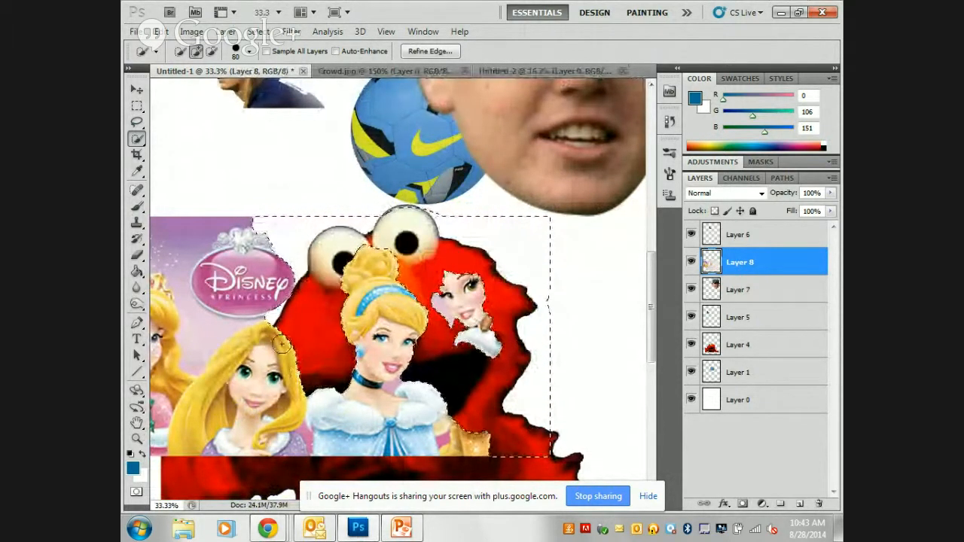
Delete most of Rapunzel's face and dress and the yellow dress remnant beside Cinderella, and clear the selection.
drag(254, 444, 293, 452)
key(Delete)
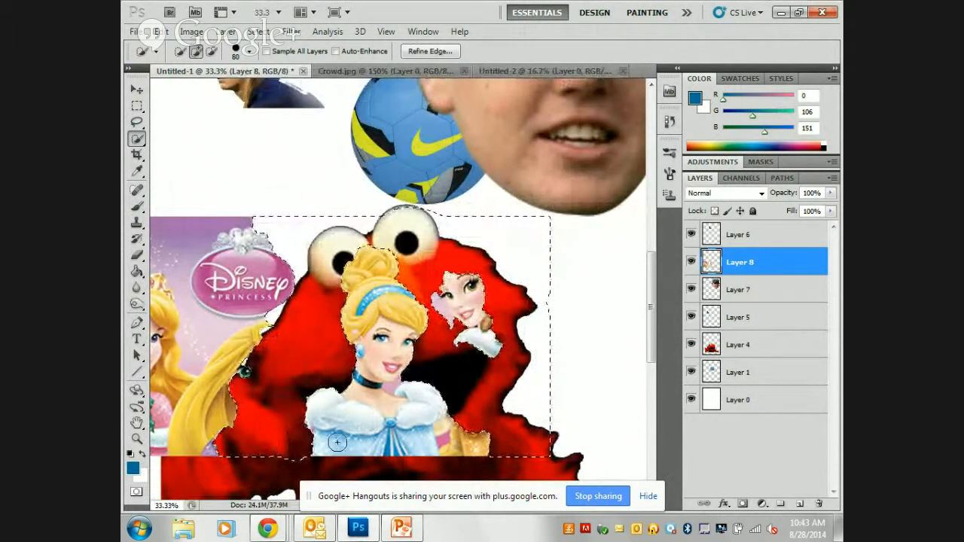
mouse_move(482, 431)
mouse_down()
mouse_move(454, 434)
mouse_move(448, 423)
mouse_up()
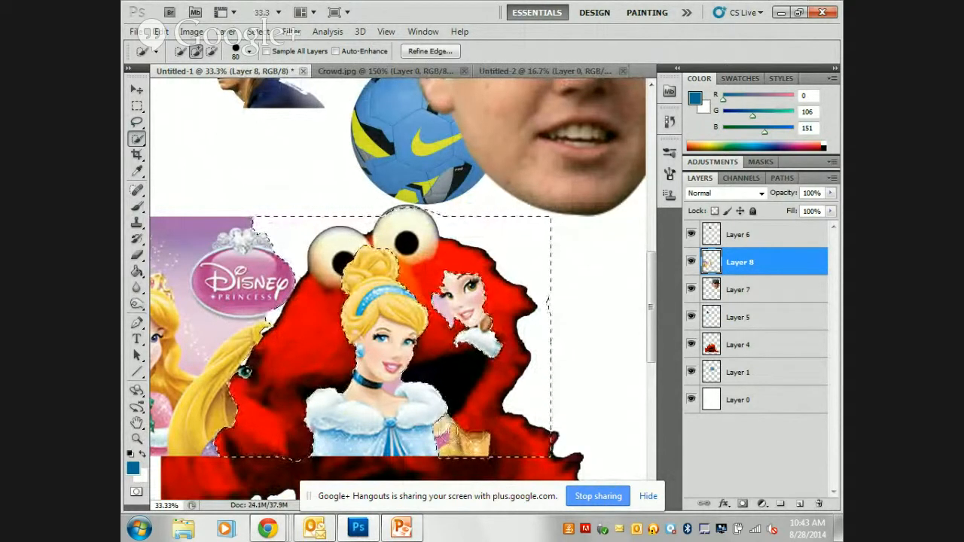
key(Delete)
key(ctrl+d)
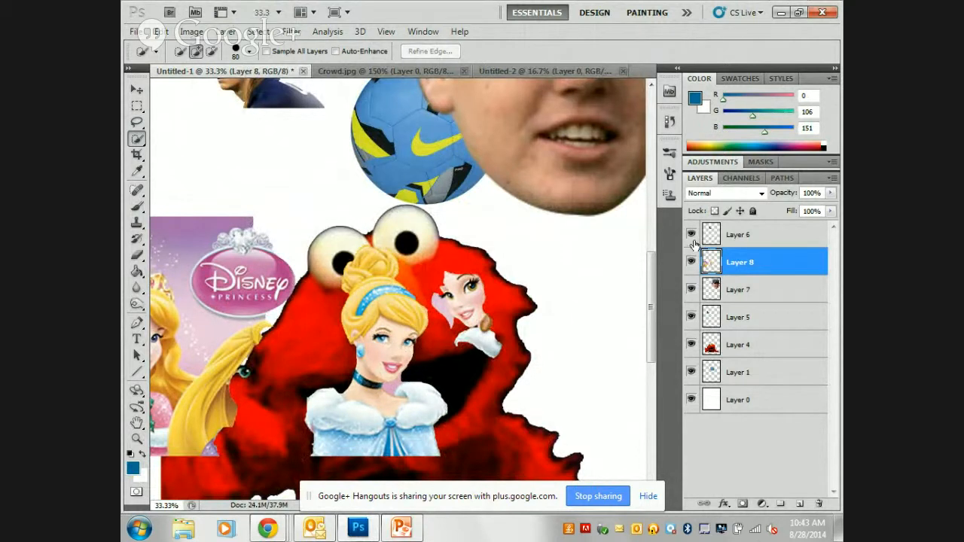
Hide Layers 6, 5, 4 and 1, and delete the leftover princess face beside Cinderella from Layer 8.
click(691, 289)
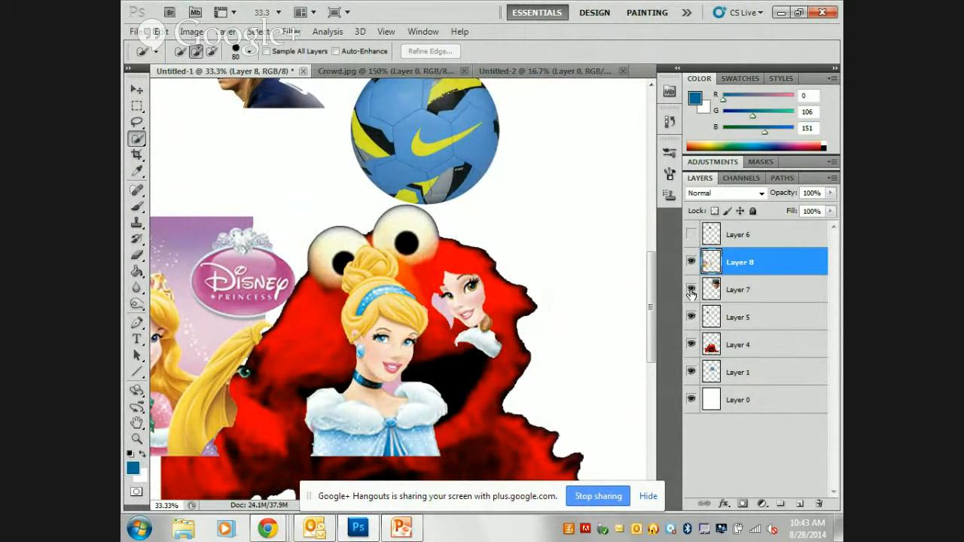
click(692, 290)
drag(691, 317, 686, 417)
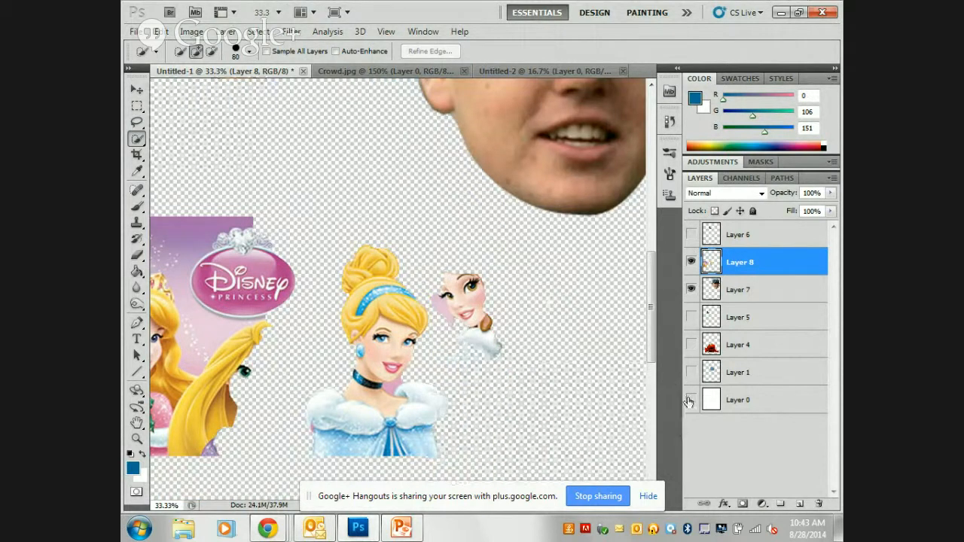
click(691, 400)
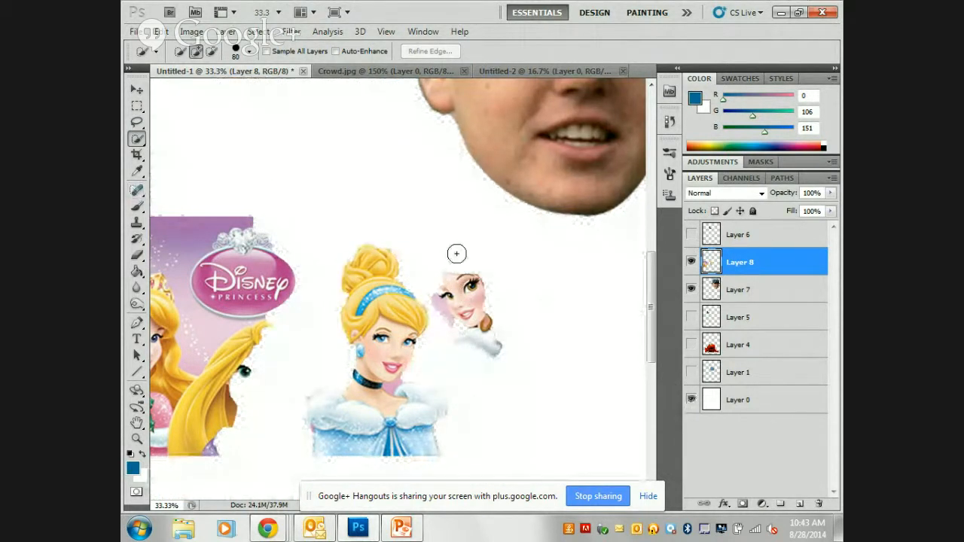
mouse_move(457, 254)
mouse_down()
mouse_move(489, 347)
mouse_move(501, 301)
mouse_up()
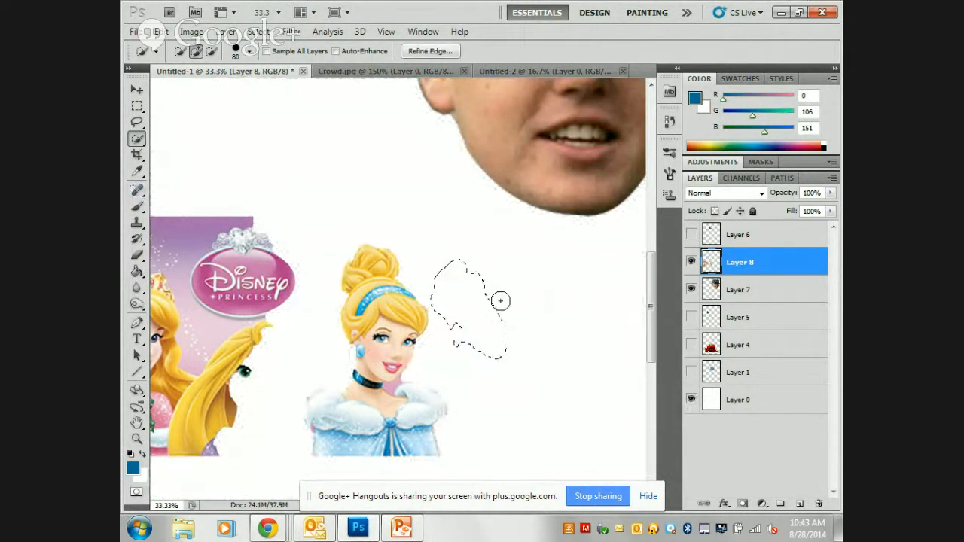
key(ctrl+d)
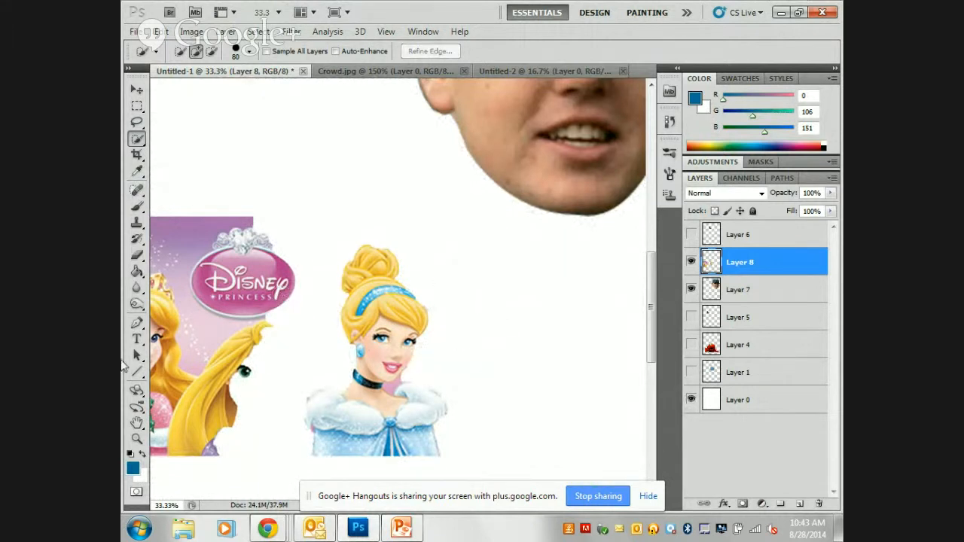
With a 500 px Eraser, erase the remaining banner artwork and Cinderella's head and hair on Layer 8, keeping her shoulders and dress.
click(138, 257)
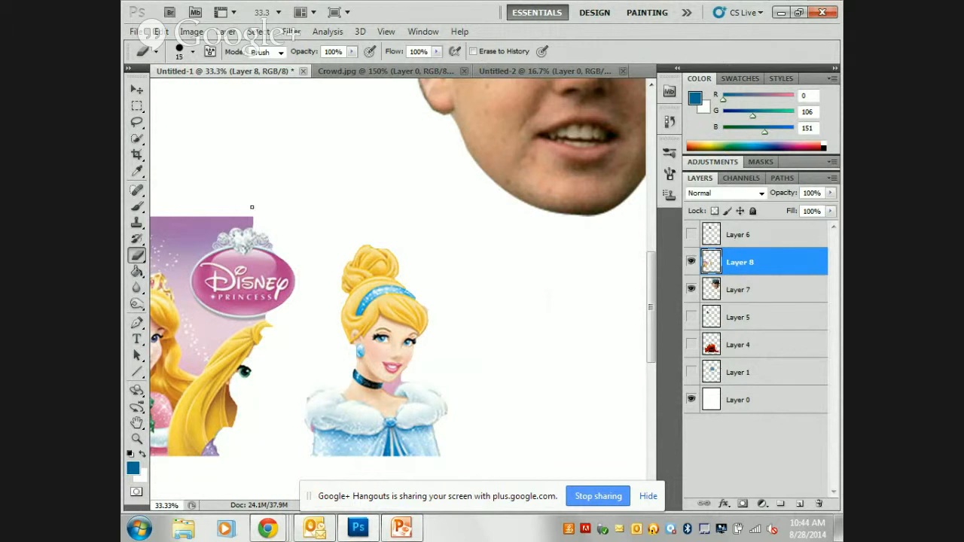
key(bracketright)
key(bracketright)
key(bracketright)
key(bracketright)
key(bracketright)
key(bracketright)
key(bracketright)
key(bracketright)
key(bracketright)
key(bracketright)
key(bracketright)
key(bracketright)
mouse_move(251, 209)
mouse_down()
mouse_move(216, 369)
mouse_move(200, 350)
mouse_move(179, 239)
mouse_move(172, 402)
mouse_move(212, 421)
mouse_move(269, 358)
mouse_move(239, 333)
mouse_up()
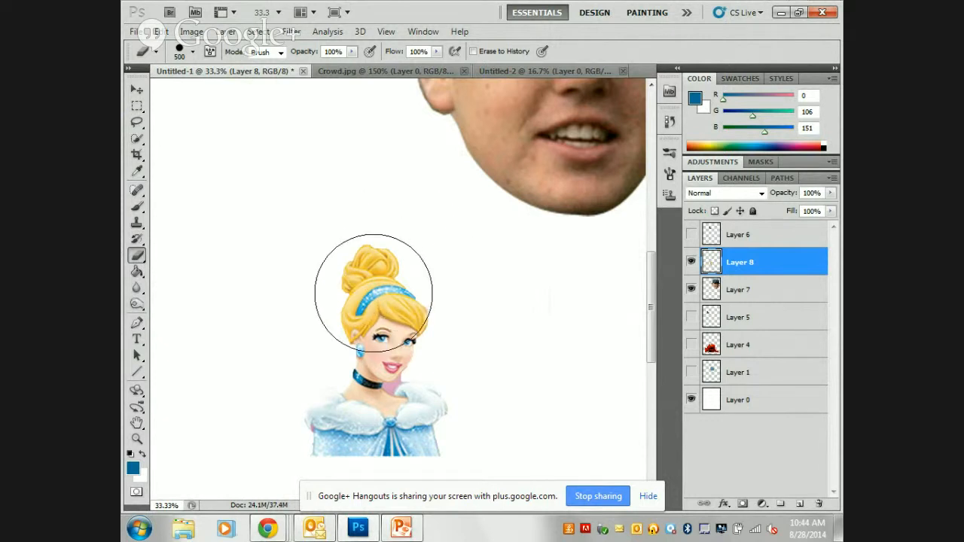
mouse_move(361, 274)
mouse_down()
mouse_move(375, 321)
mouse_move(361, 311)
mouse_move(345, 268)
mouse_up()
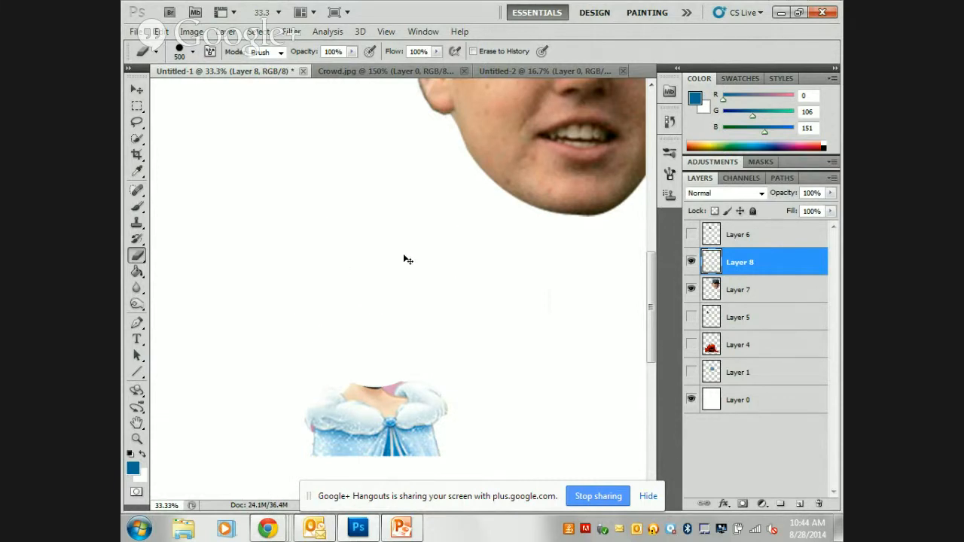
Move the dress on Layer 8 and the capped head on Layer 7 so the head sits directly above the dress's neck.
key(ctrl+minus)
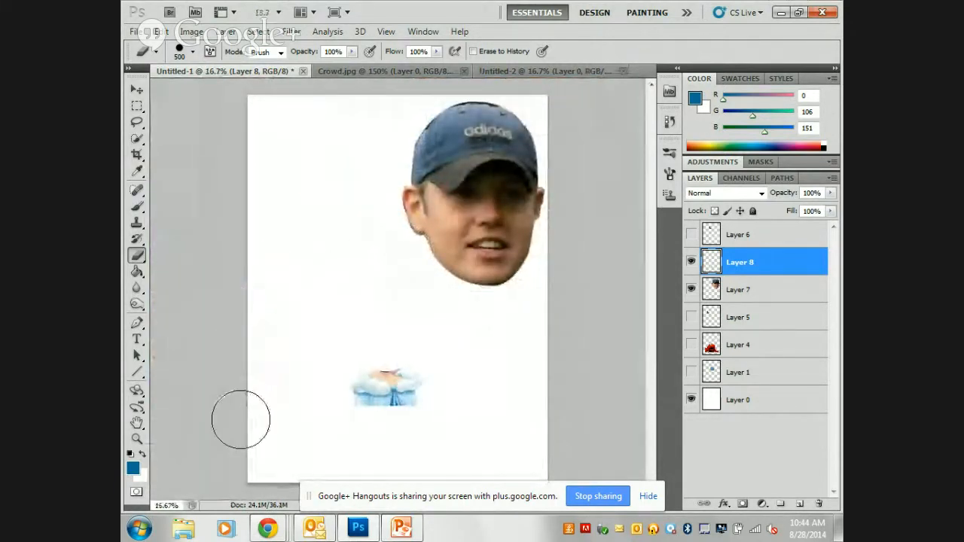
click(138, 91)
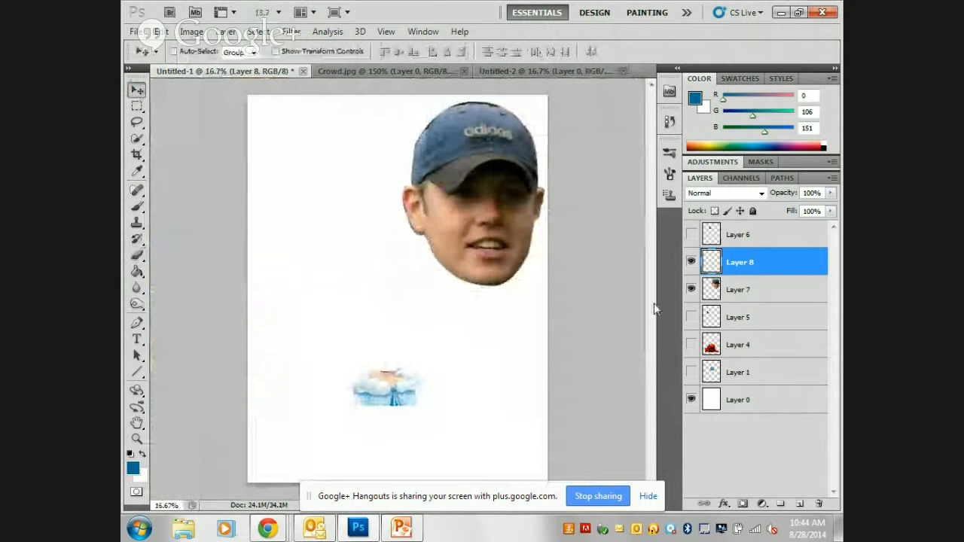
click(742, 293)
click(739, 266)
click(745, 290)
click(735, 264)
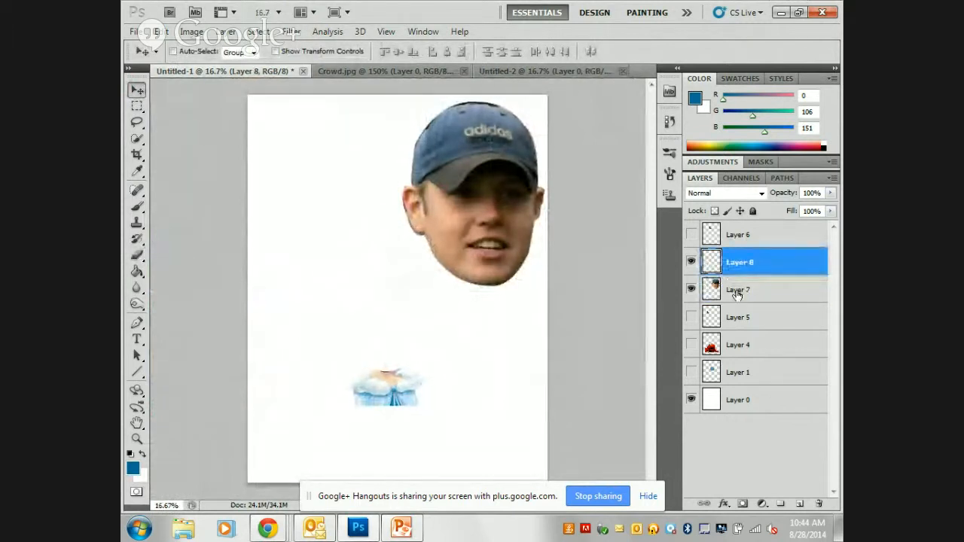
click(736, 289)
click(733, 263)
drag(470, 185, 499, 158)
click(744, 289)
drag(503, 220, 425, 253)
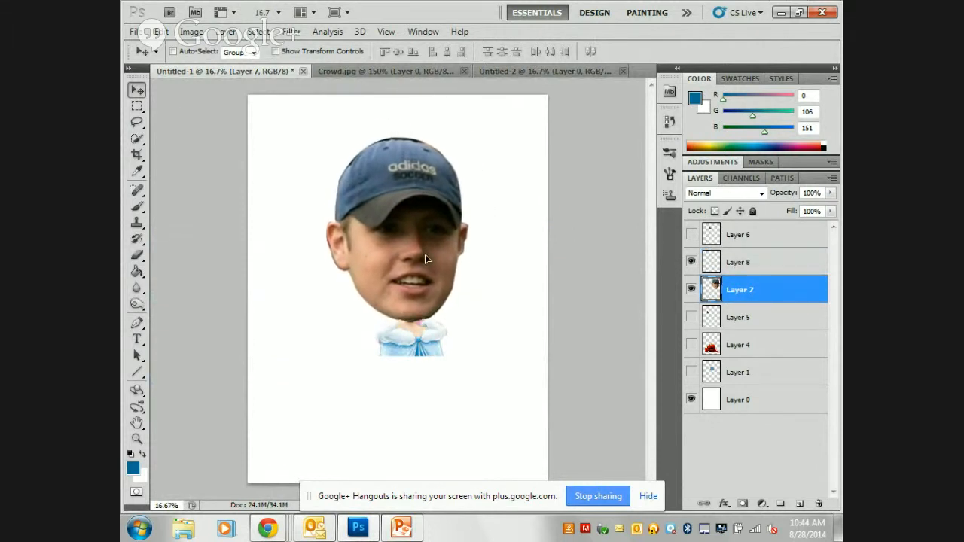
Transform the dress on Layer 8 to about 202% width and 366% height and place it beneath the head.
click(737, 266)
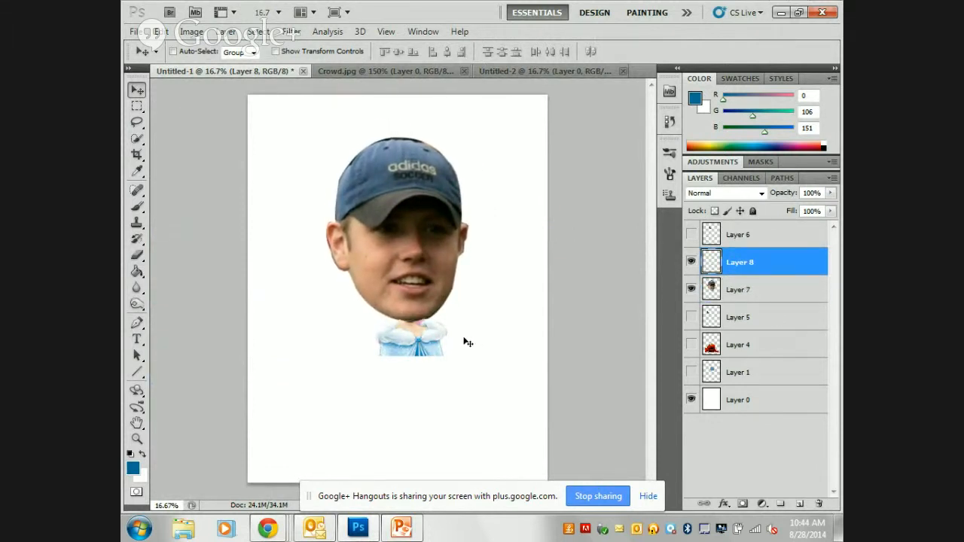
key(ctrl+t)
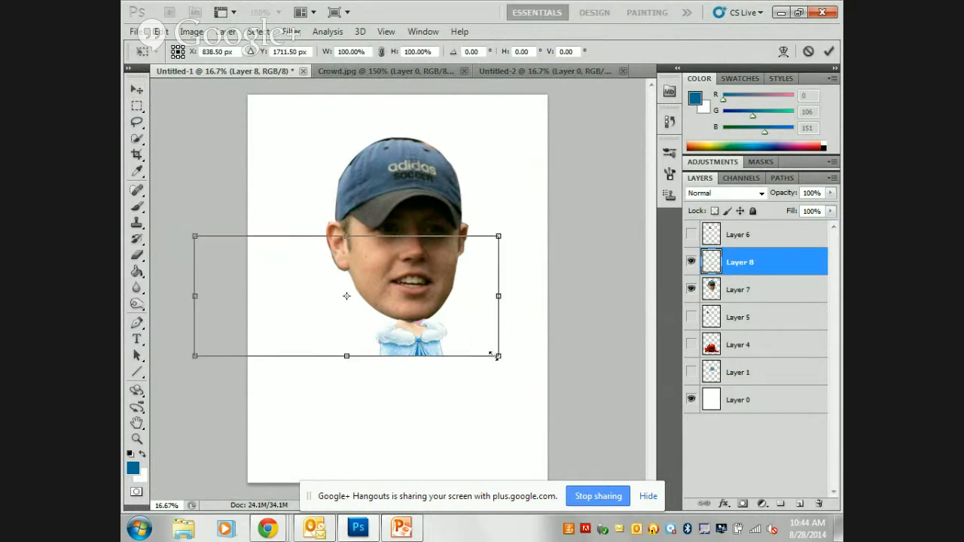
drag(491, 354, 461, 326)
drag(568, 425, 501, 391)
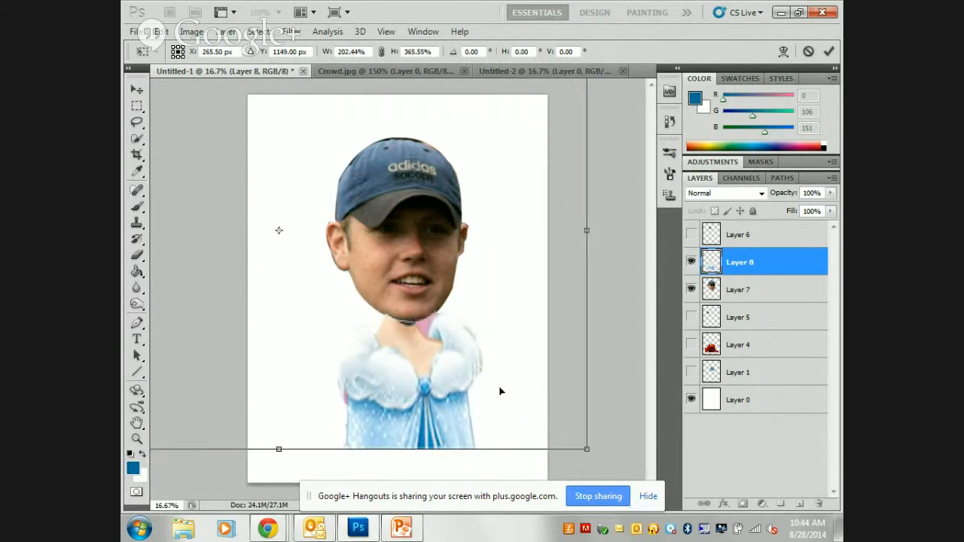
key(Return)
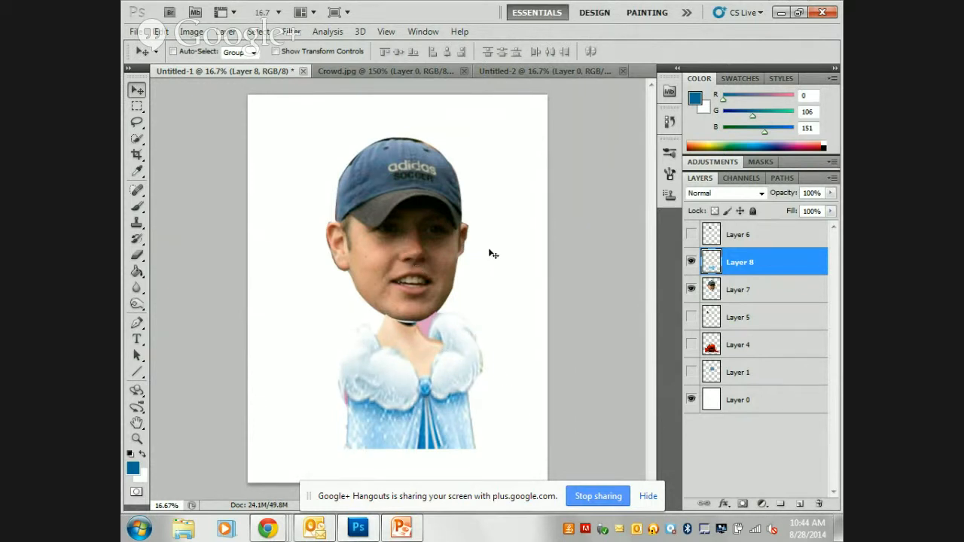
key(ctrl+t)
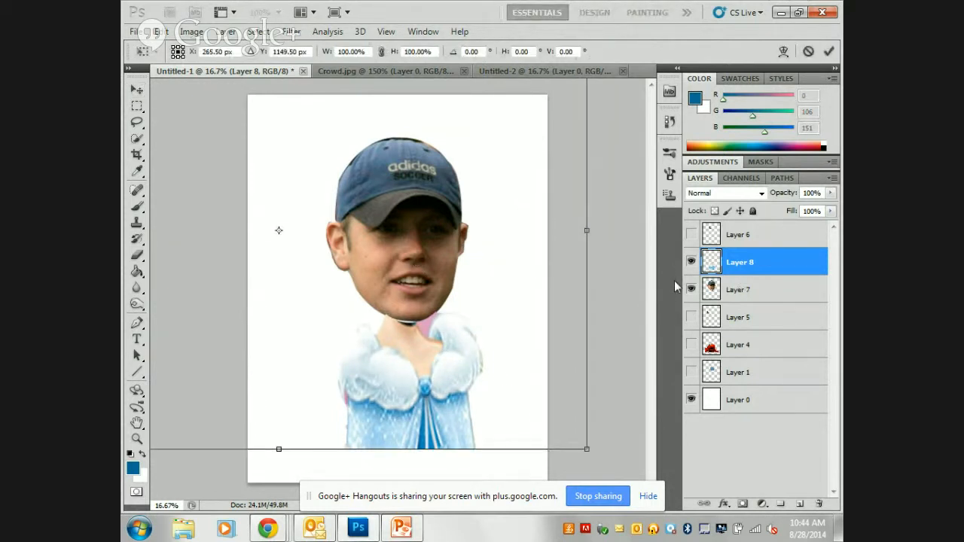
key(Return)
Scale the head on Layer 7 to about 74%, rotate it about 21° clockwise, and position it on the dress's neck.
click(707, 287)
key(ctrl+t)
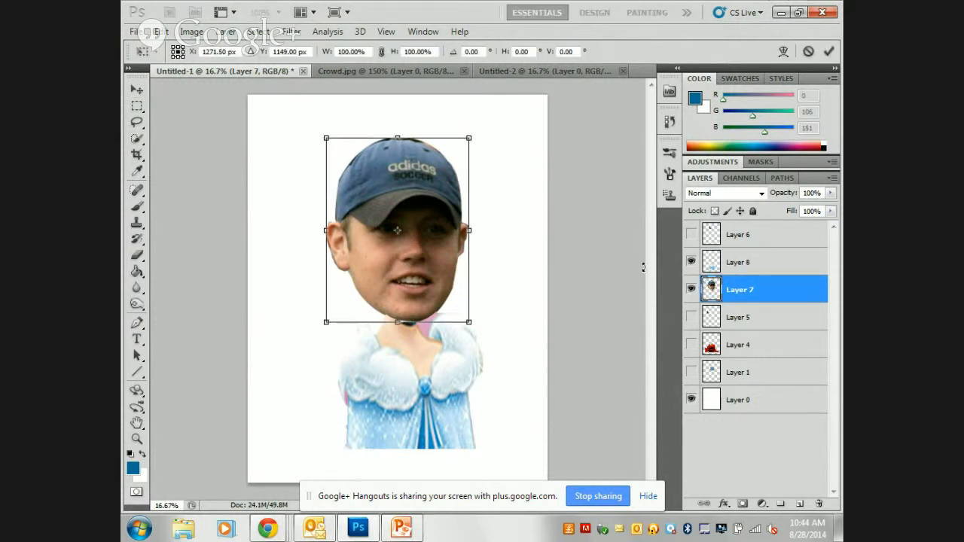
drag(469, 322, 536, 403)
drag(505, 351, 465, 272)
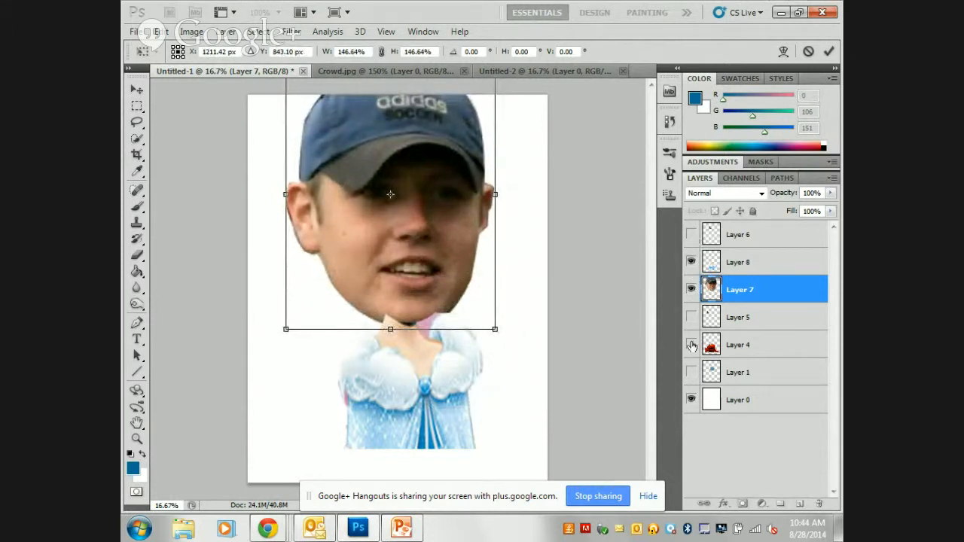
drag(495, 329, 440, 327)
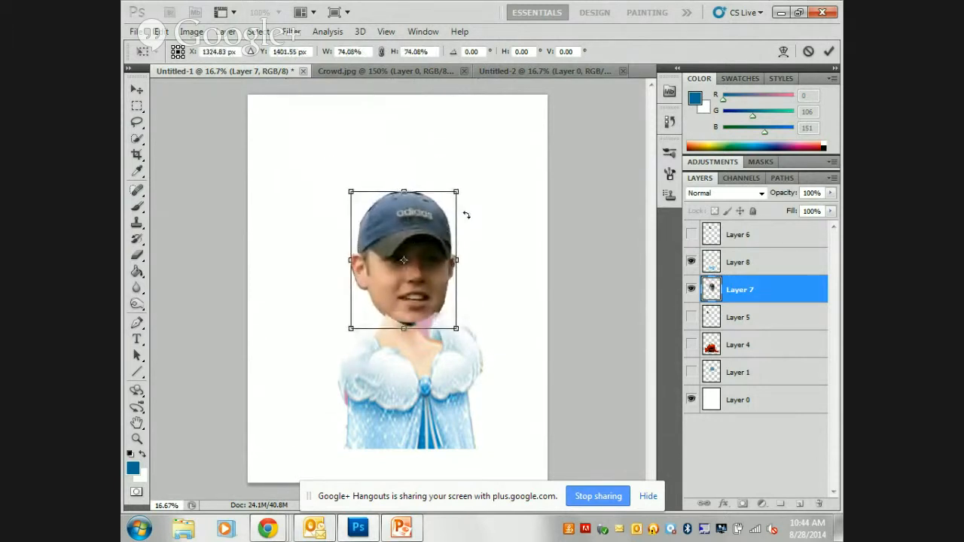
drag(473, 181, 495, 209)
drag(452, 254, 463, 249)
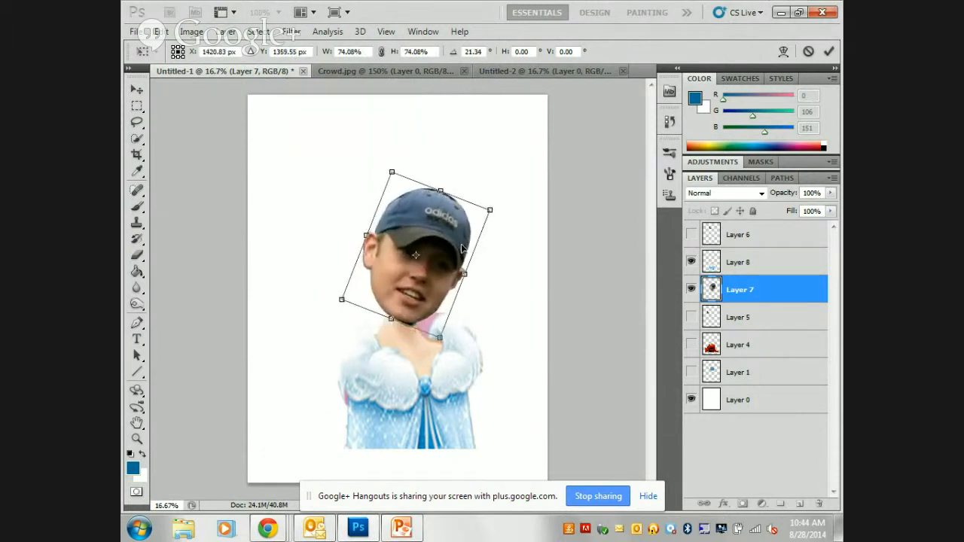
key(Return)
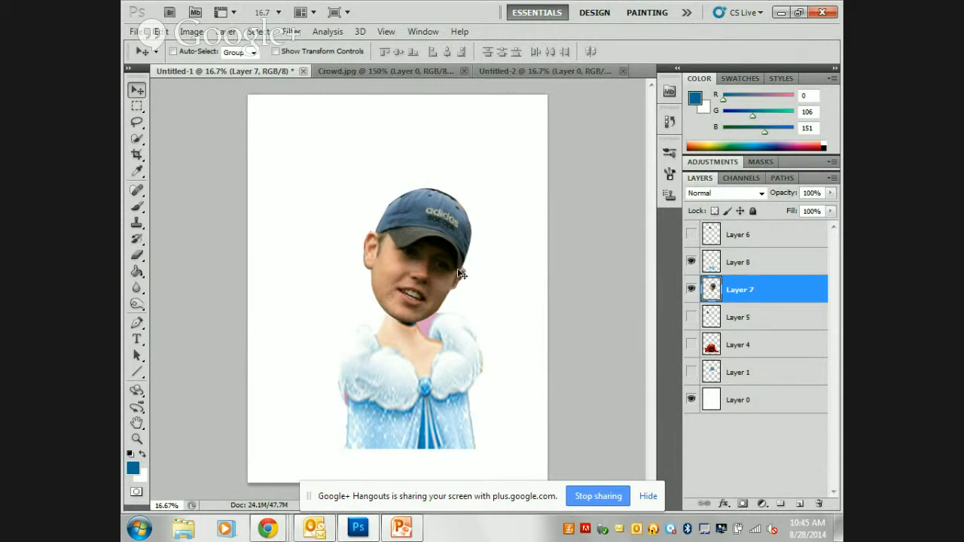
Dismiss the screen-sharing bar, then hide Layers 8 and 7 and make Layer 0 the active layer.
click(648, 496)
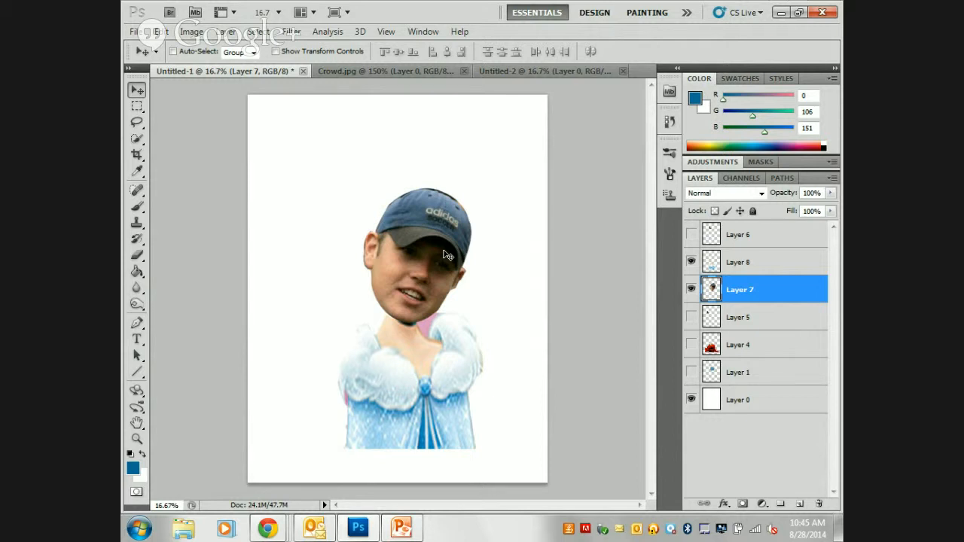
drag(691, 263, 691, 300)
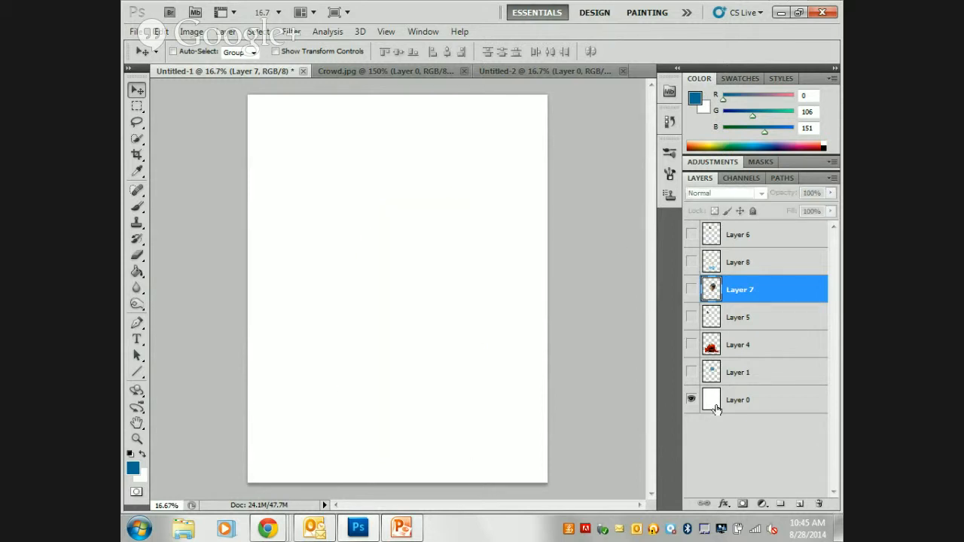
click(755, 395)
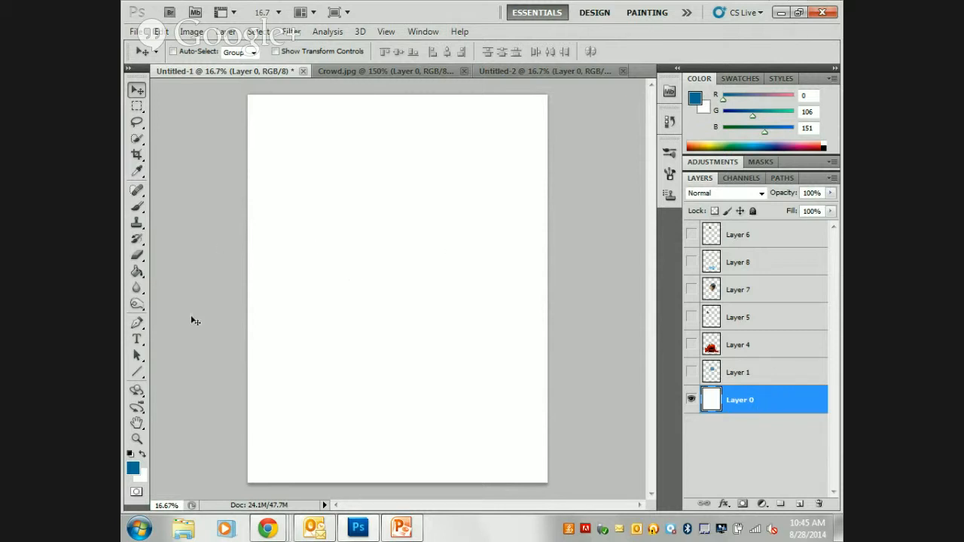
With the Gradient Tool, draw a black-to-white angle gradient diagonally across Layer 0 from its upper left.
click(138, 273)
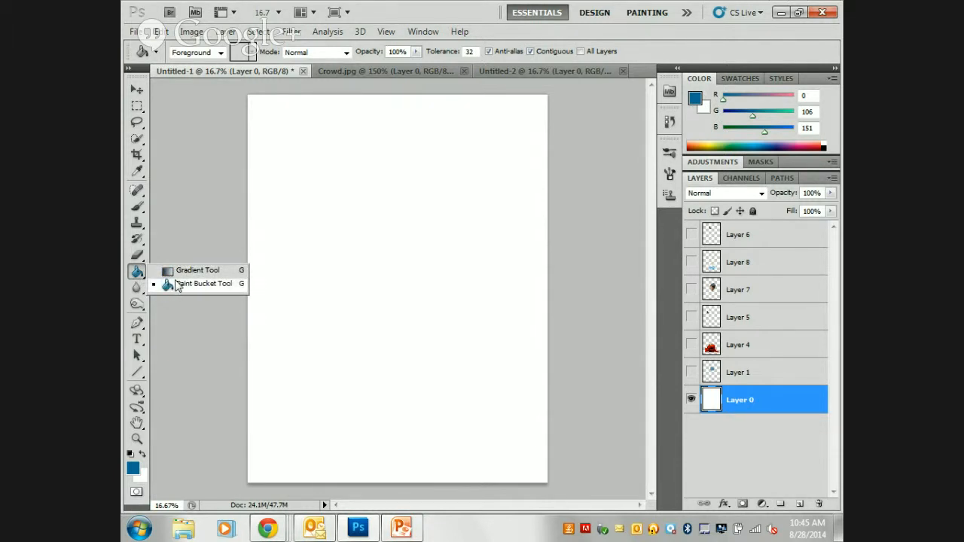
click(187, 271)
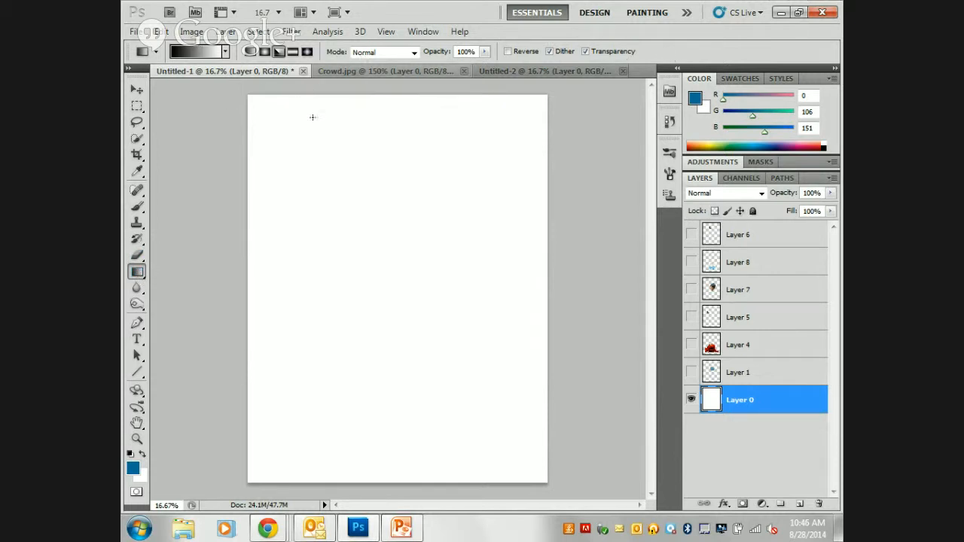
drag(311, 179, 463, 318)
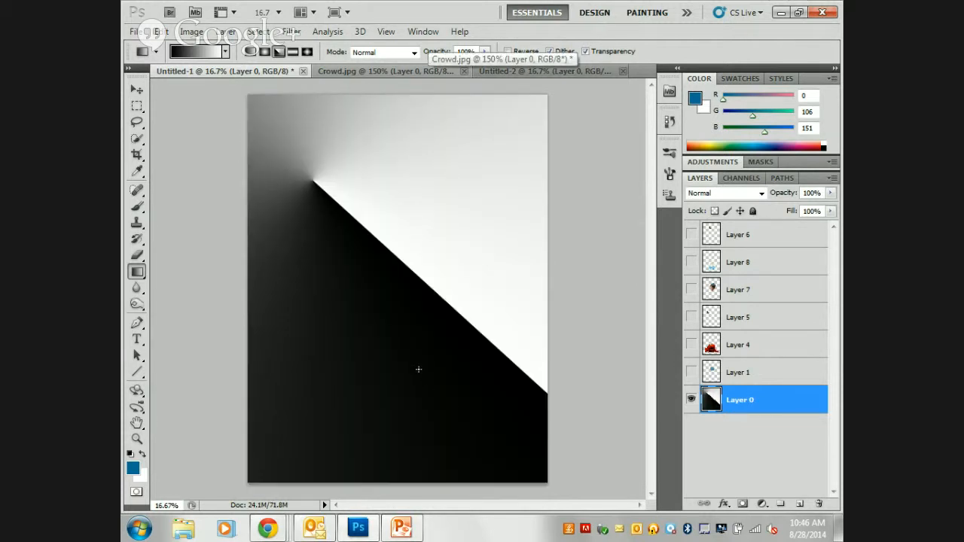
Choose the Blue, Red, Yellow preset and draw an angle gradient on Layer 0 from the upper right toward the lower left.
click(226, 51)
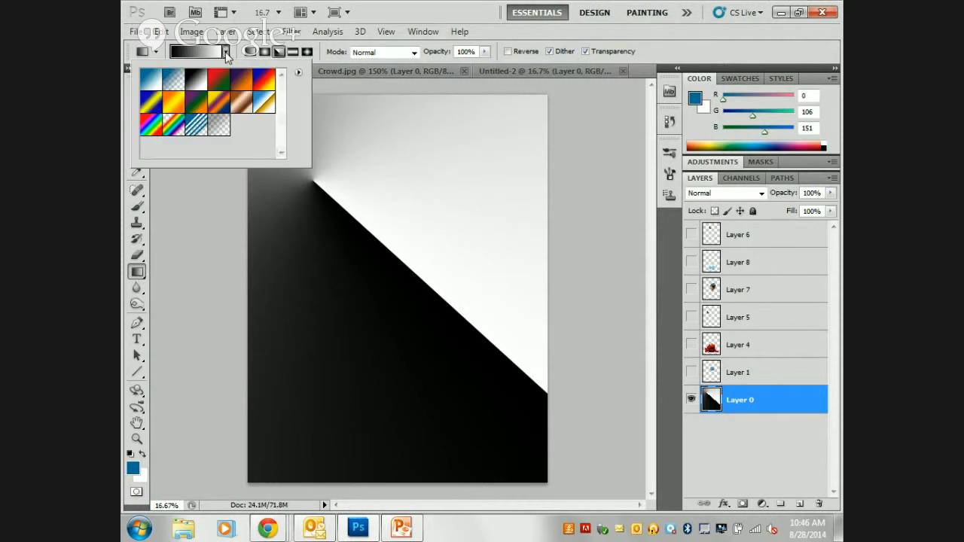
click(264, 87)
drag(446, 144, 319, 397)
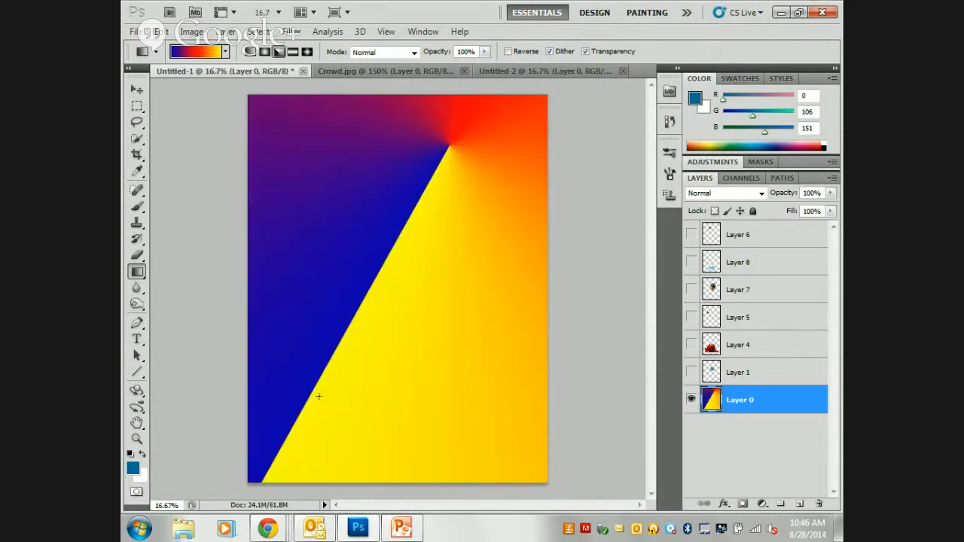
Switch to the diamond gradient style and draw one gradient in the upper left of Layer 0 and another in its lower right.
click(308, 51)
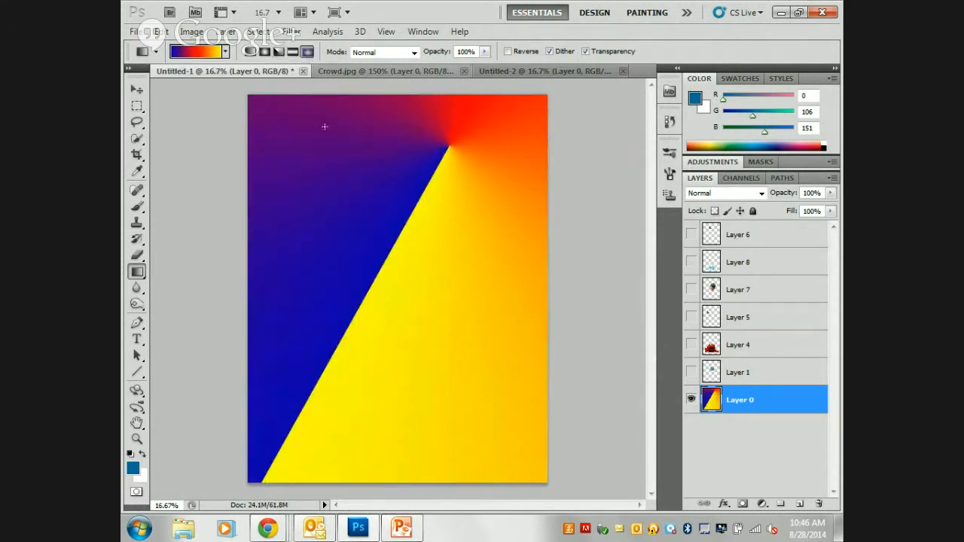
drag(334, 170, 371, 284)
drag(489, 383, 436, 315)
Set the gradient opacity to 63% and draw four diamonds on Layer 0 at the upper right, lower left, upper left and right of centre.
drag(448, 54, 420, 54)
drag(455, 217, 371, 306)
drag(358, 380, 381, 359)
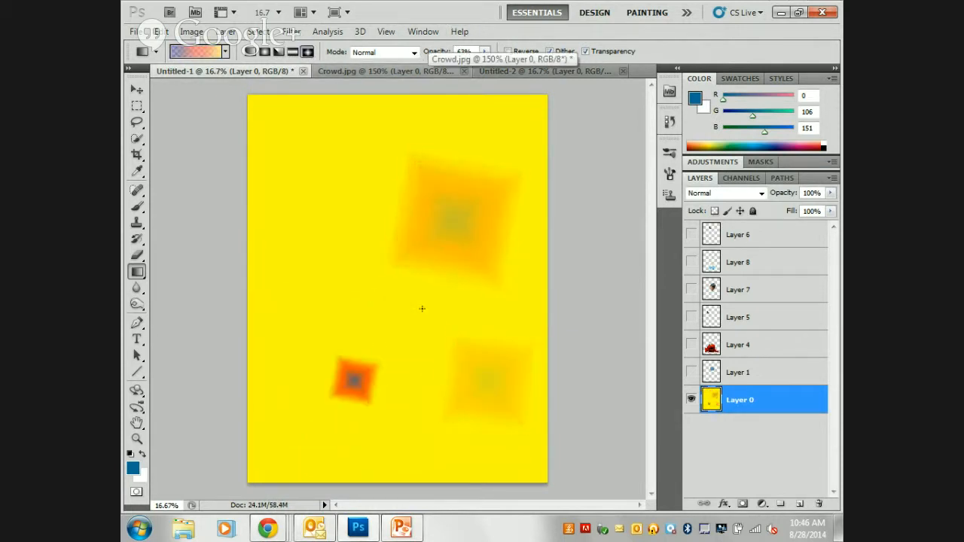
drag(329, 206, 368, 248)
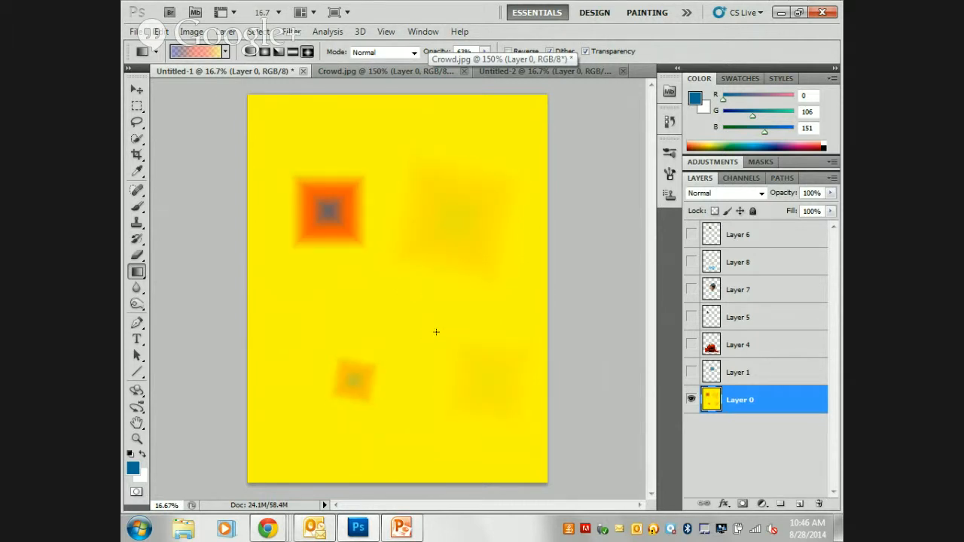
drag(443, 329, 412, 303)
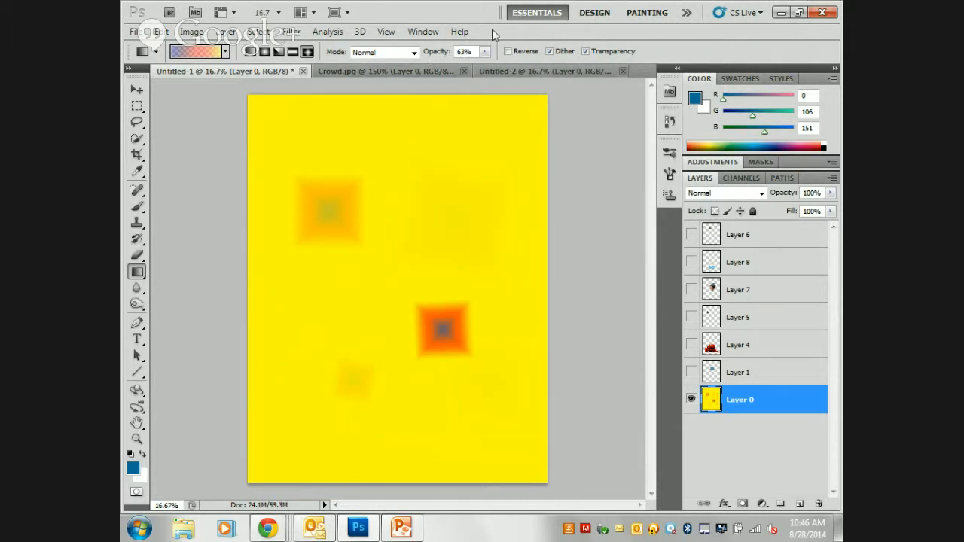
Set the gradient opacity to 100% and draw a large diamond gradient from the upper right of Layer 0 toward the lower left.
drag(442, 53, 588, 76)
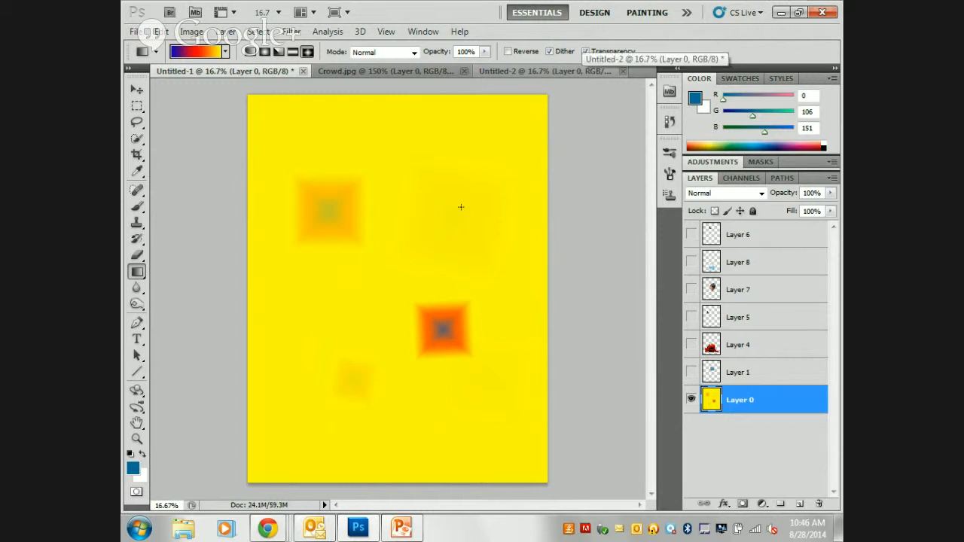
drag(468, 183, 366, 379)
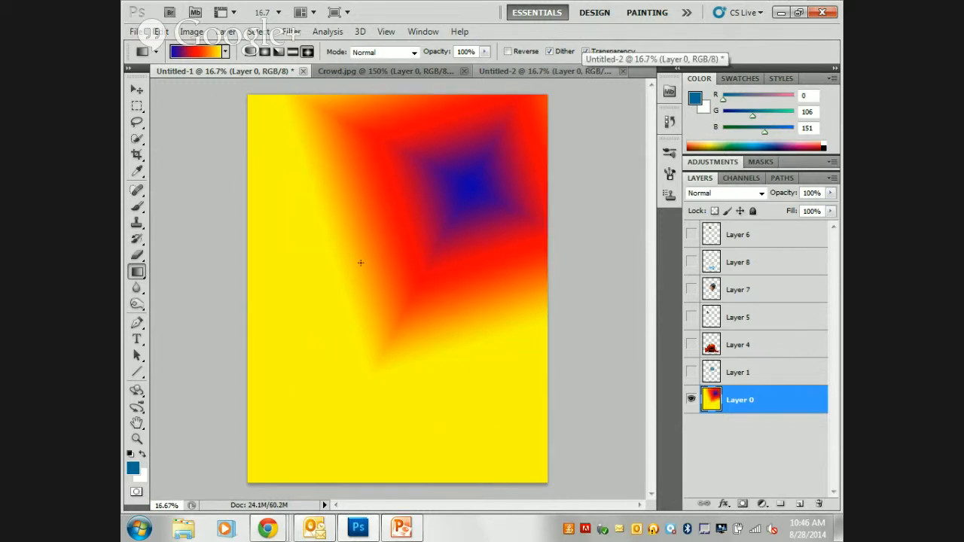
Open the Gradient Editor for the current gradient, examine its starting opacity stop, and accept the dialog.
click(199, 51)
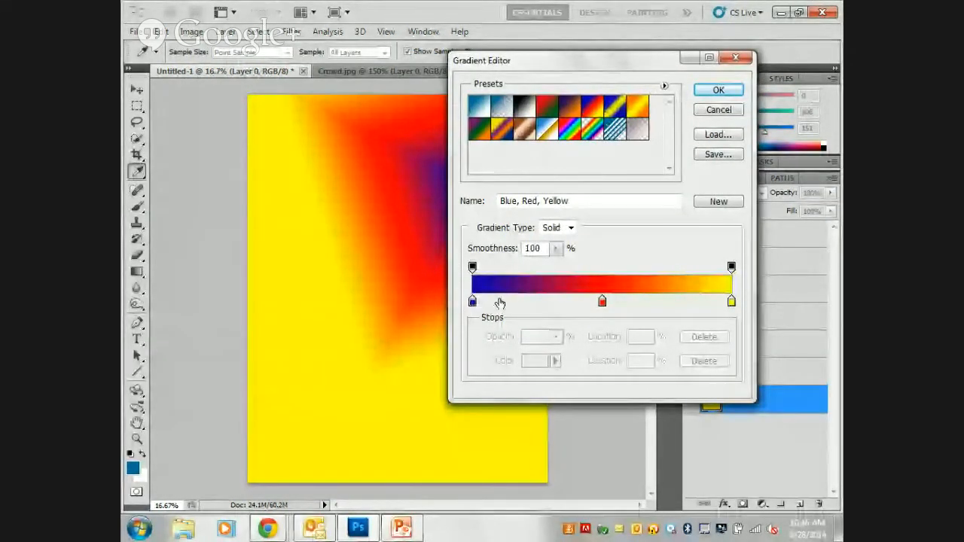
click(472, 268)
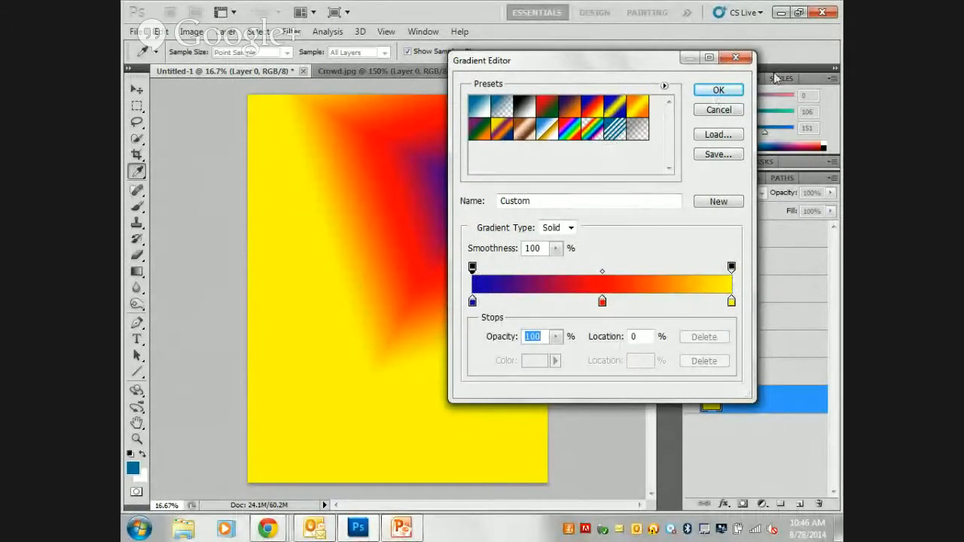
click(719, 90)
In Difference mode, draw several diamond gradients across Layer 0, including one over the upper-right diamond, and add a radial gradient near its centre.
click(367, 52)
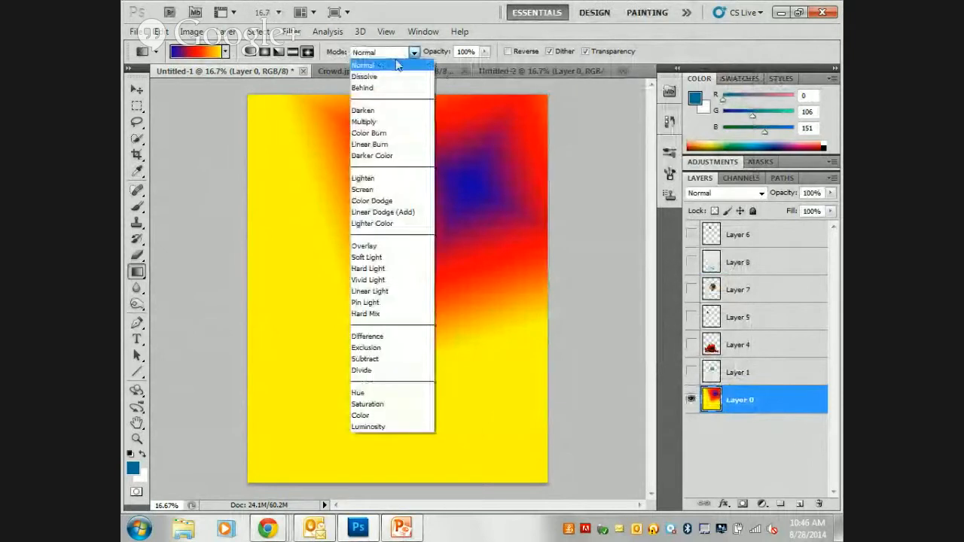
click(387, 337)
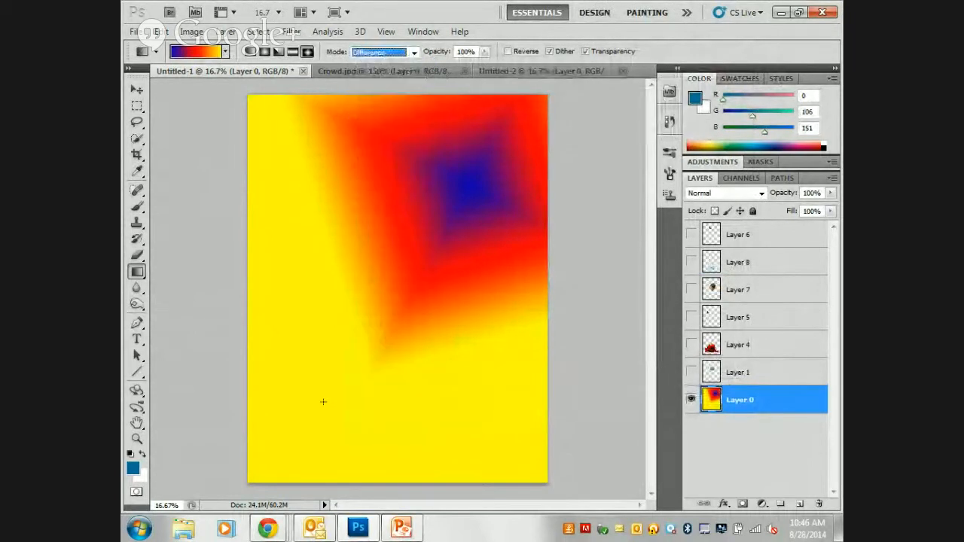
drag(312, 409, 430, 317)
drag(305, 217, 432, 334)
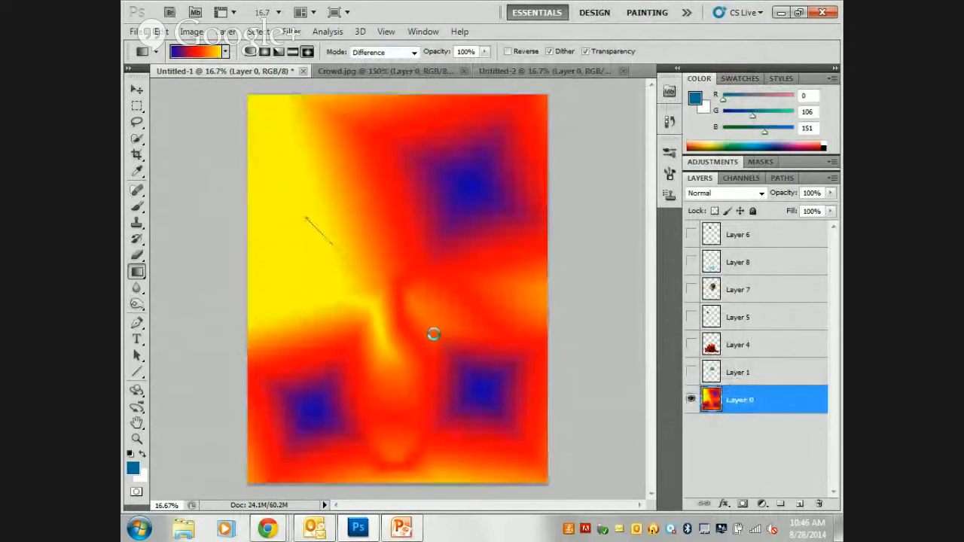
drag(474, 219, 385, 348)
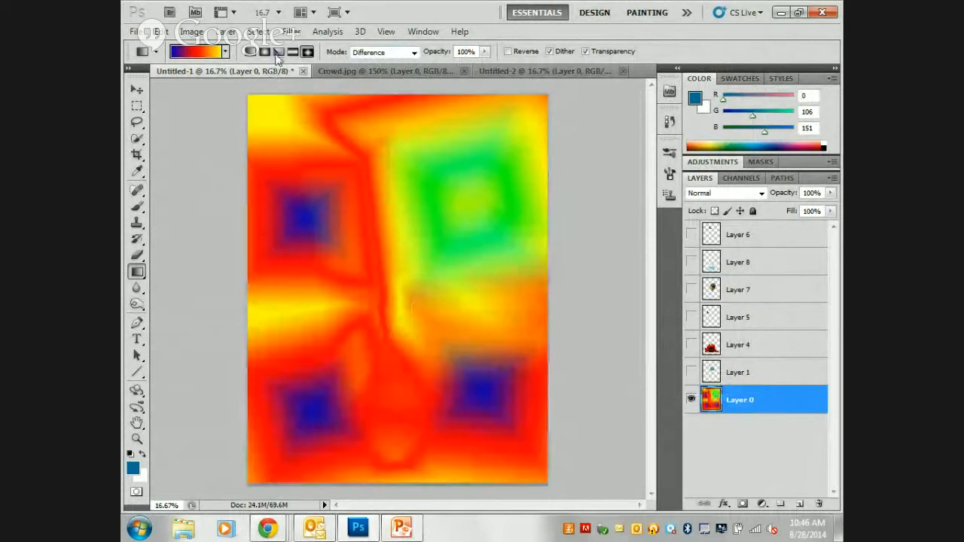
click(265, 51)
drag(399, 205, 429, 285)
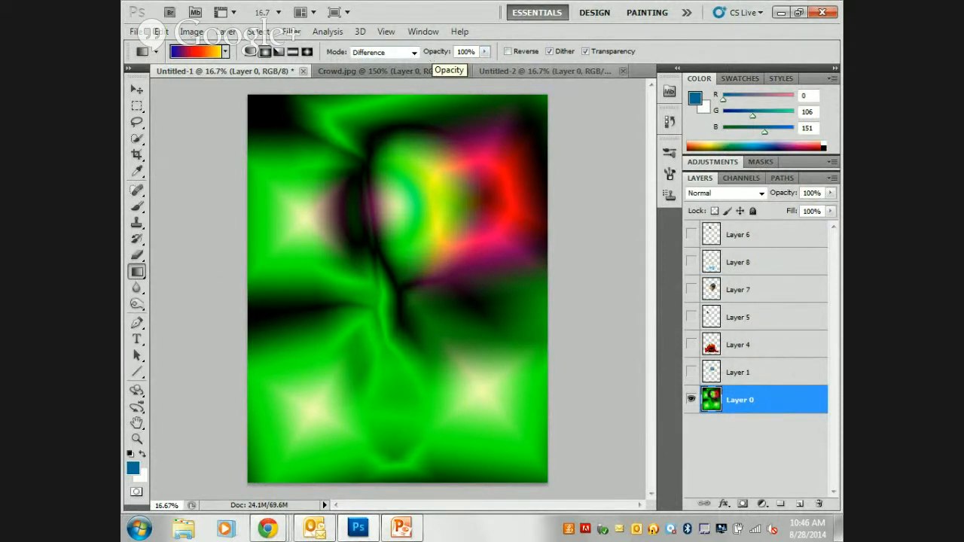
Turn the visibility of all the hidden layers above Layer 0 back on.
mouse_move(691, 235)
mouse_down()
mouse_move(695, 384)
mouse_move(691, 234)
mouse_up()
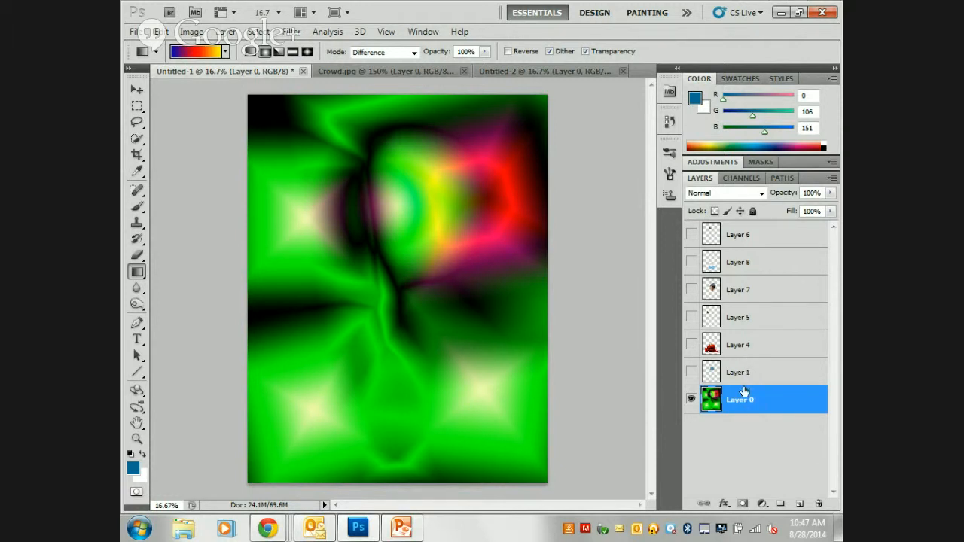
drag(692, 401, 687, 234)
click(692, 400)
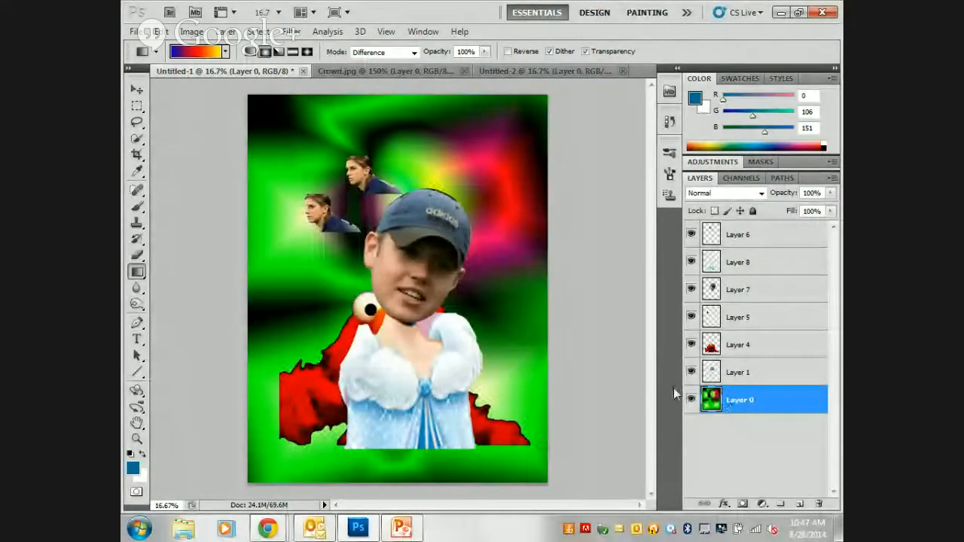
Switch to the Paint Bucket tool and set the foreground colour to white (ffffff).
click(136, 272)
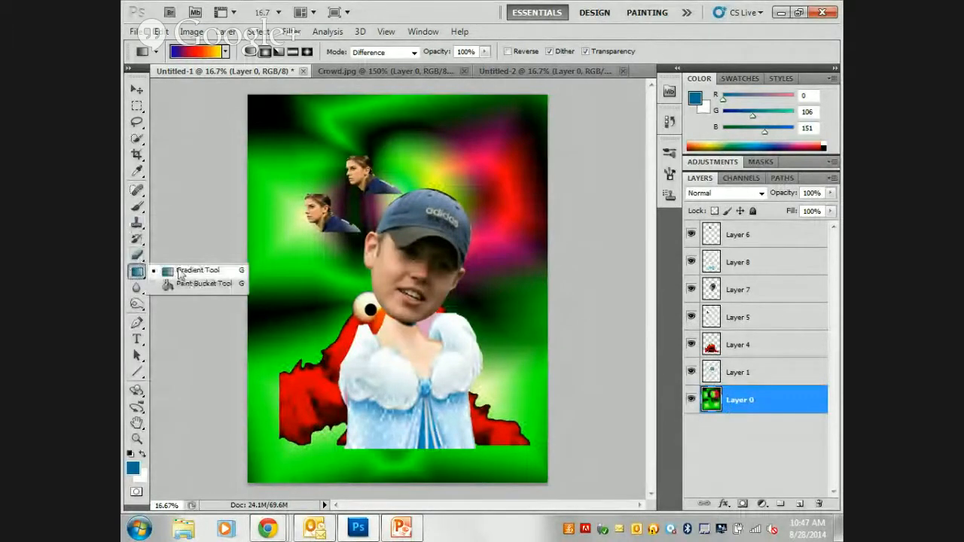
click(203, 284)
click(132, 467)
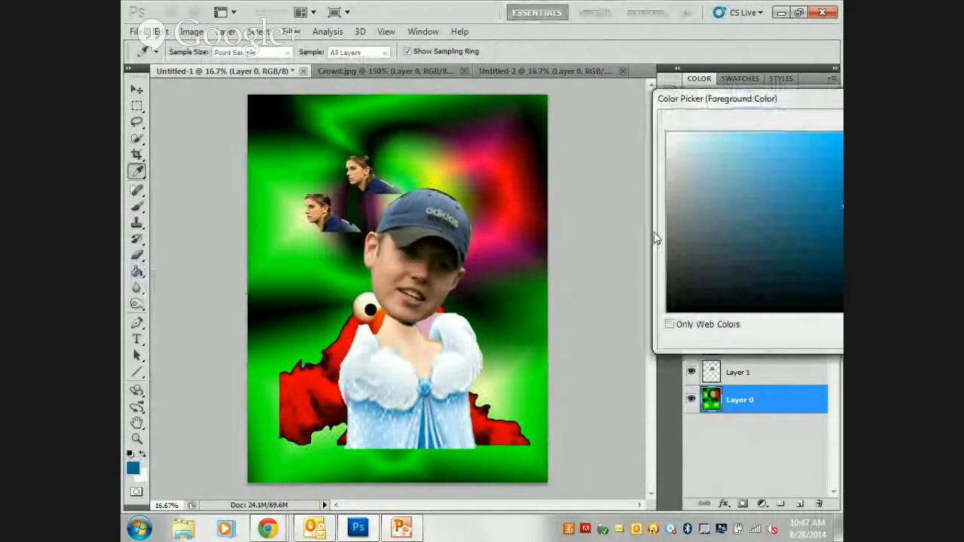
click(668, 133)
drag(710, 98, 213, 146)
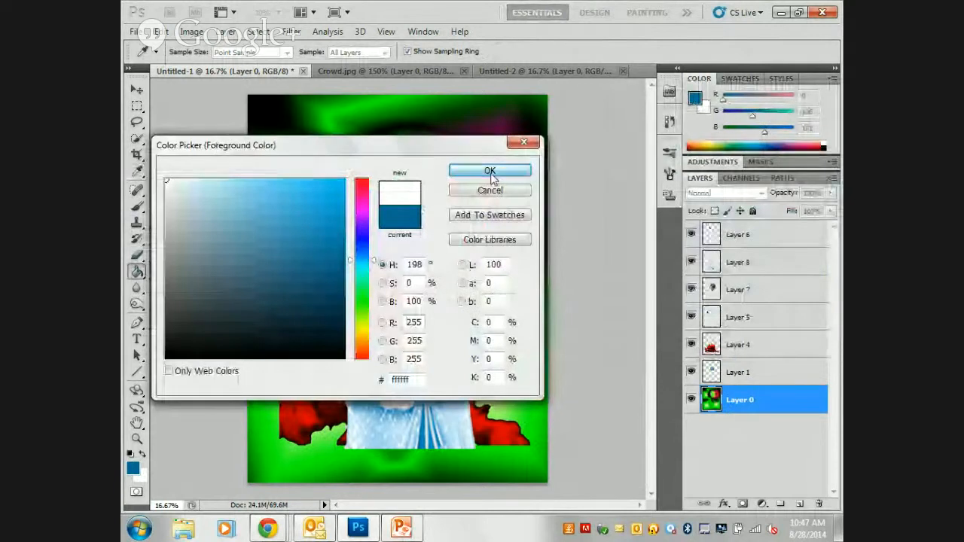
click(491, 173)
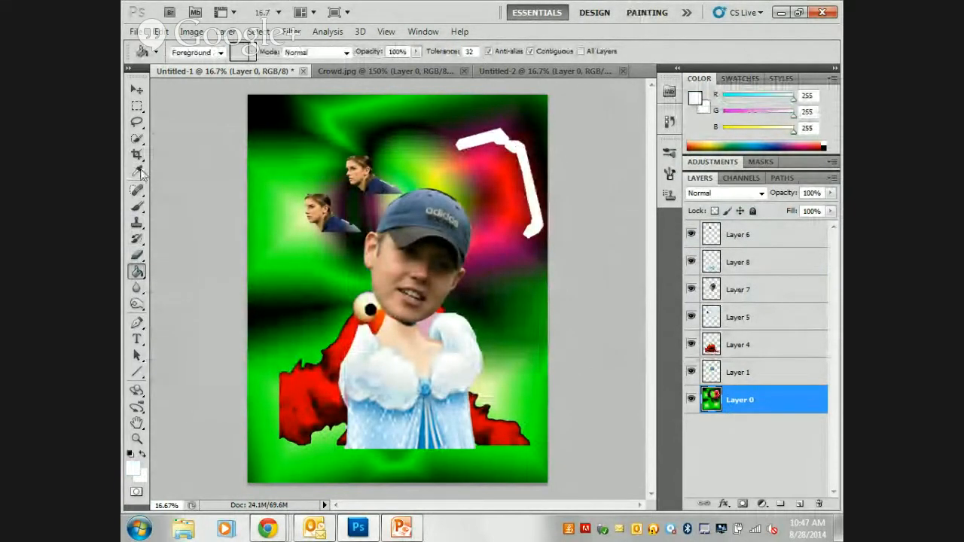
click(137, 106)
mouse_move(248, 96)
mouse_down()
mouse_move(368, 151)
mouse_move(482, 360)
mouse_move(300, 131)
mouse_move(248, 97)
mouse_up()
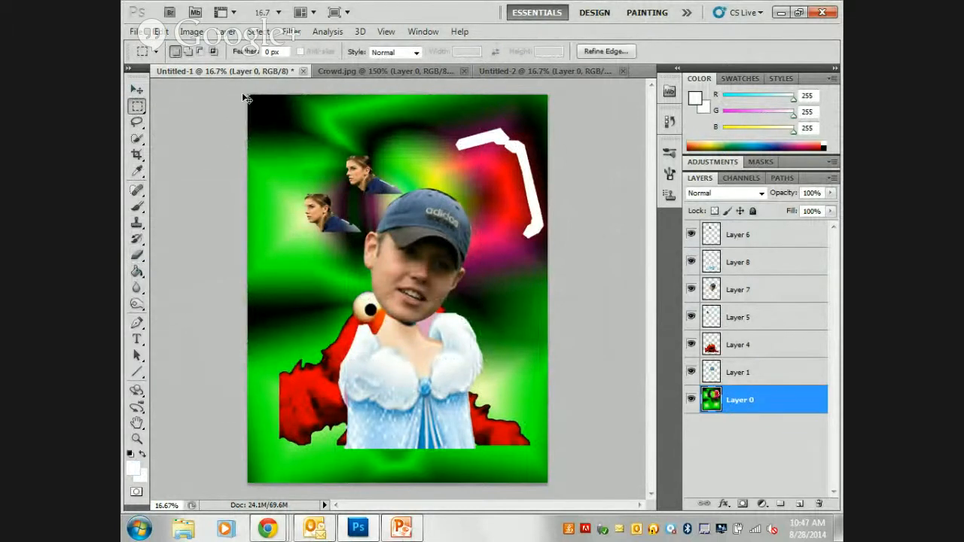
click(246, 97)
Replace Layer 0 with a new layer placed beneath Layer 1 and fill it with white.
click(816, 504)
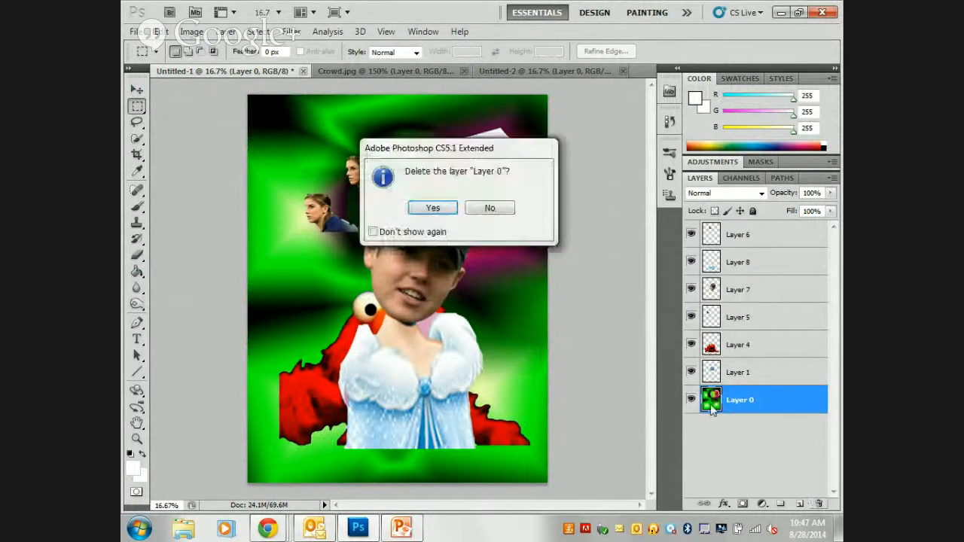
click(441, 207)
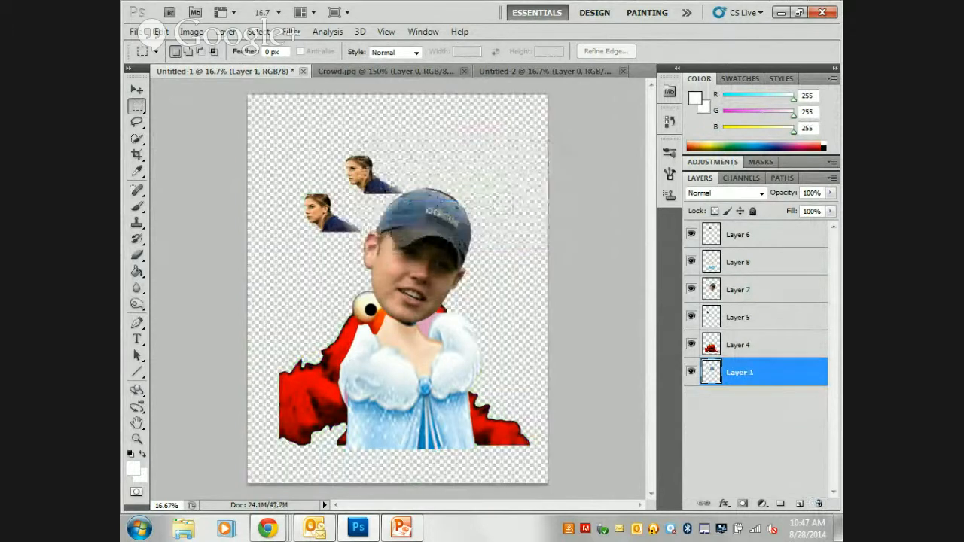
click(799, 504)
drag(752, 374, 751, 407)
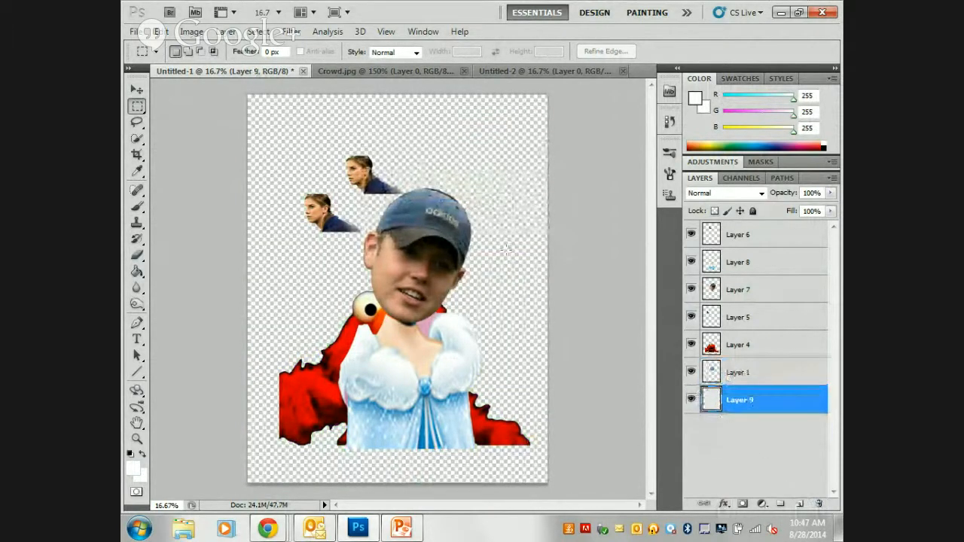
click(132, 273)
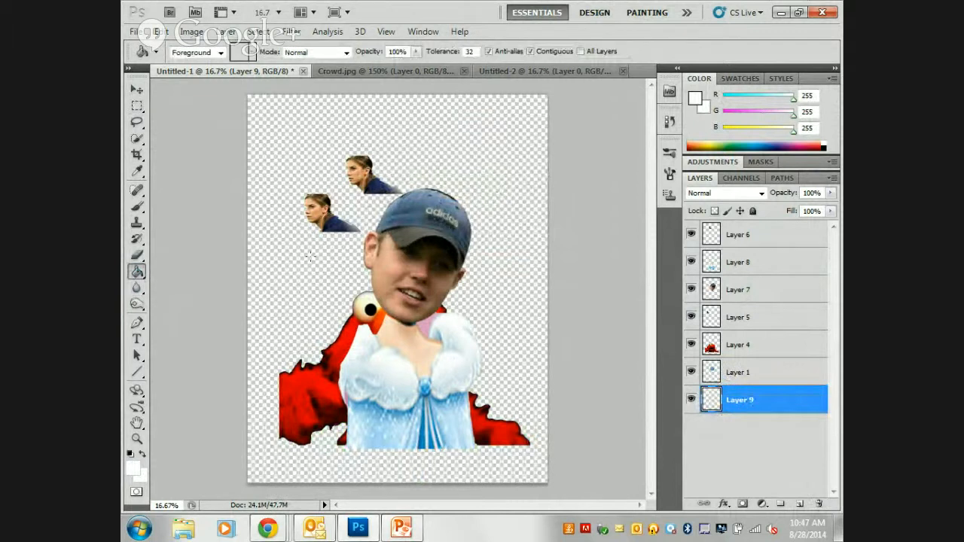
click(313, 268)
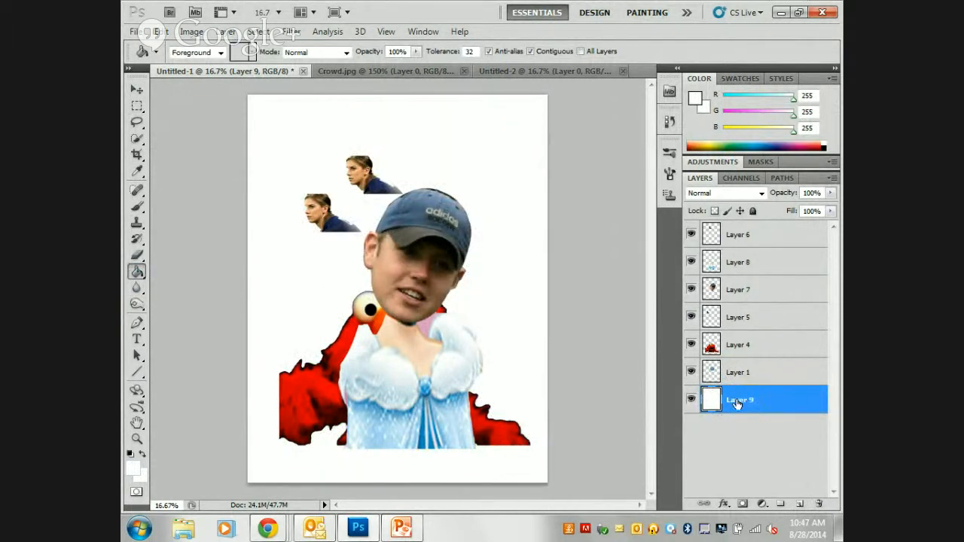
Add a new empty layer between Layer 1 and the white background layer.
drag(801, 407, 767, 440)
click(800, 505)
mouse_move(740, 406)
mouse_down()
mouse_move(737, 247)
mouse_move(750, 403)
mouse_up()
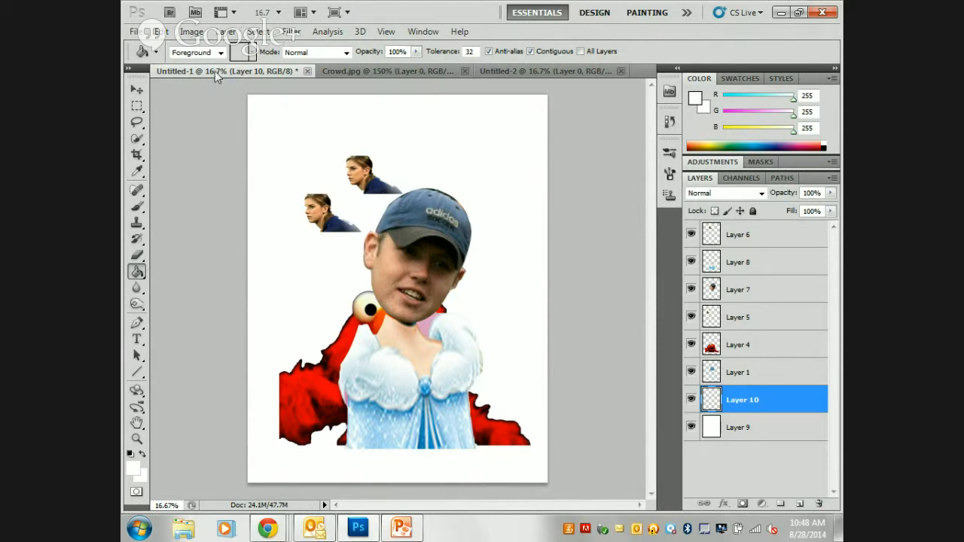
Float the Untitled-1 and Untitled-2 documents in separate windows and close Untitled-2 without saving.
drag(215, 71, 215, 128)
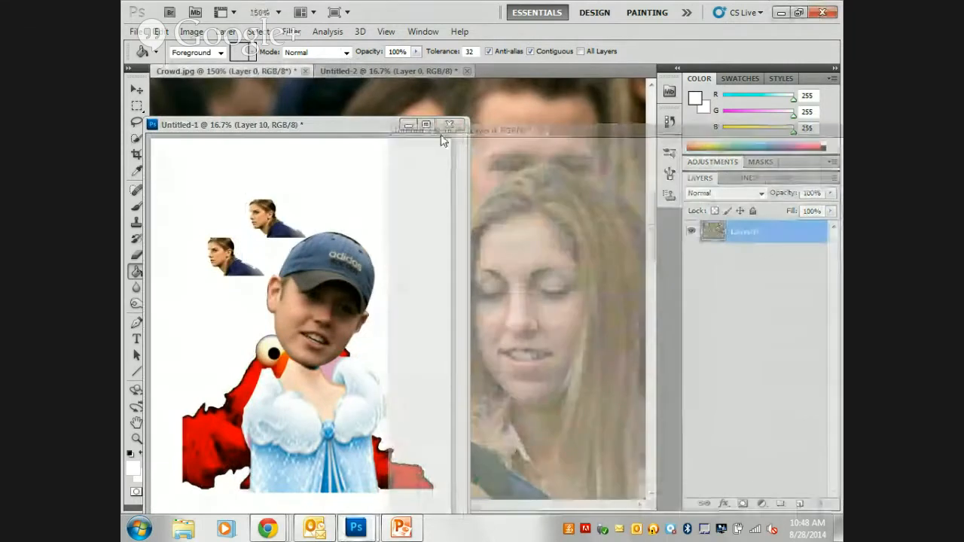
drag(443, 140, 439, 125)
click(681, 115)
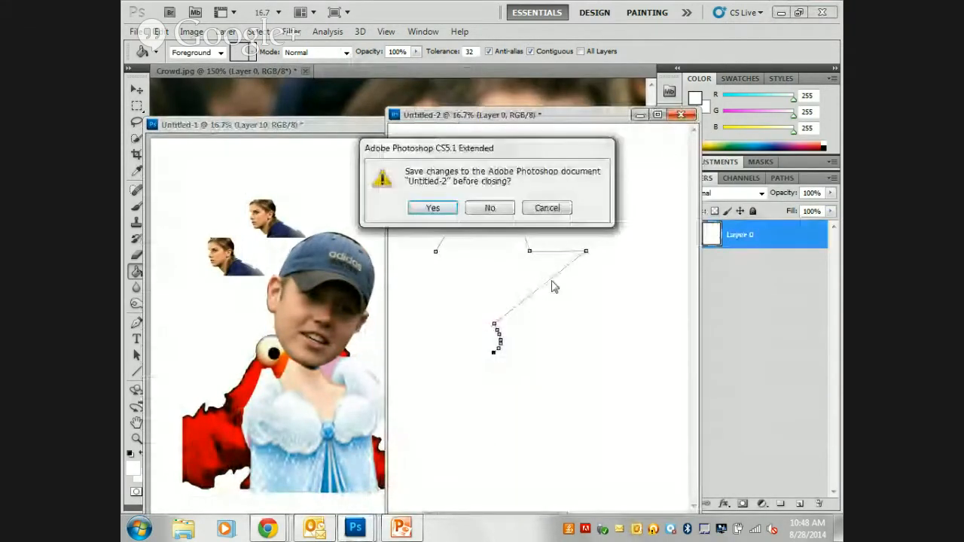
click(506, 210)
Float Crowd.jpg in its own window beside Untitled-1 and deselect the capped head.
drag(256, 72, 434, 128)
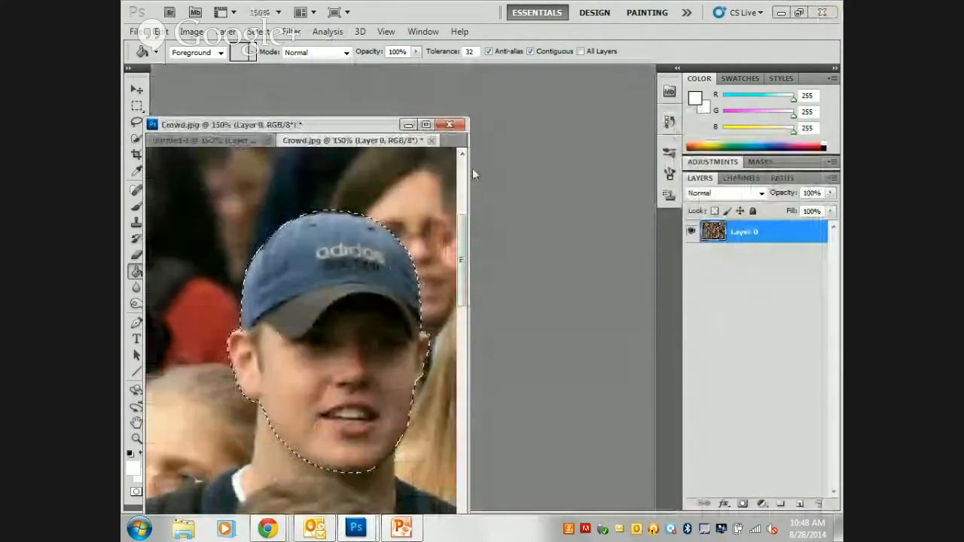
drag(339, 140, 530, 140)
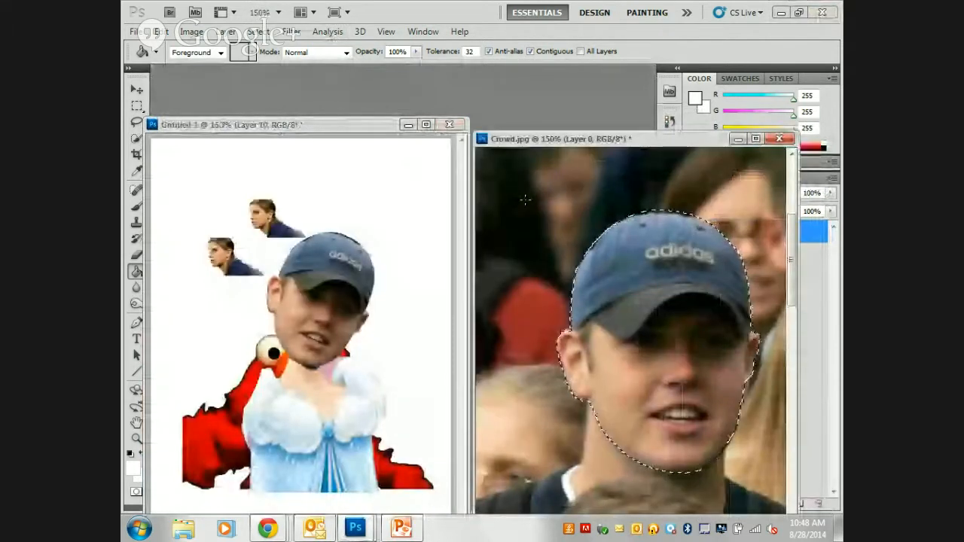
key(ctrl+d)
drag(588, 137, 506, 83)
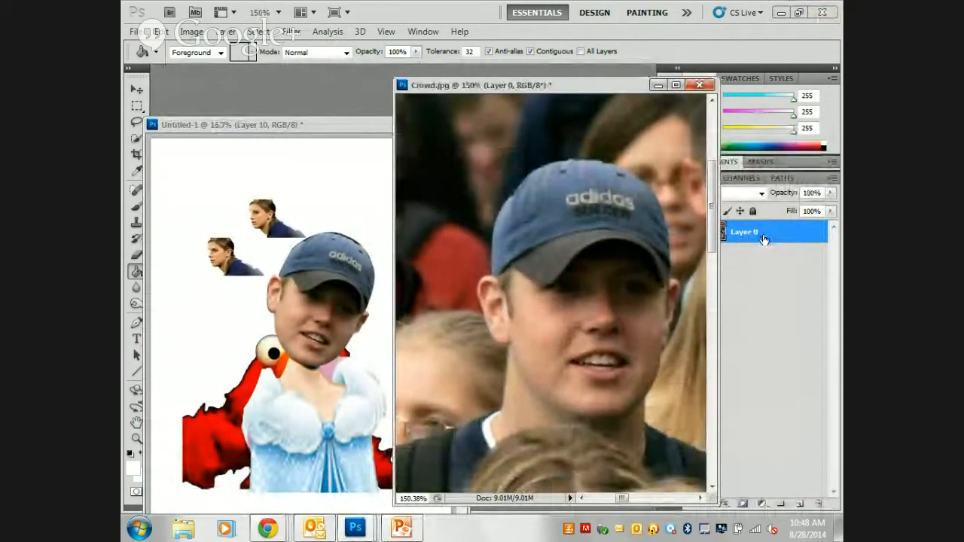
Try copying Layer 0 of Crowd.jpg into the Untitled-1 document and undo the copy.
drag(764, 239, 304, 211)
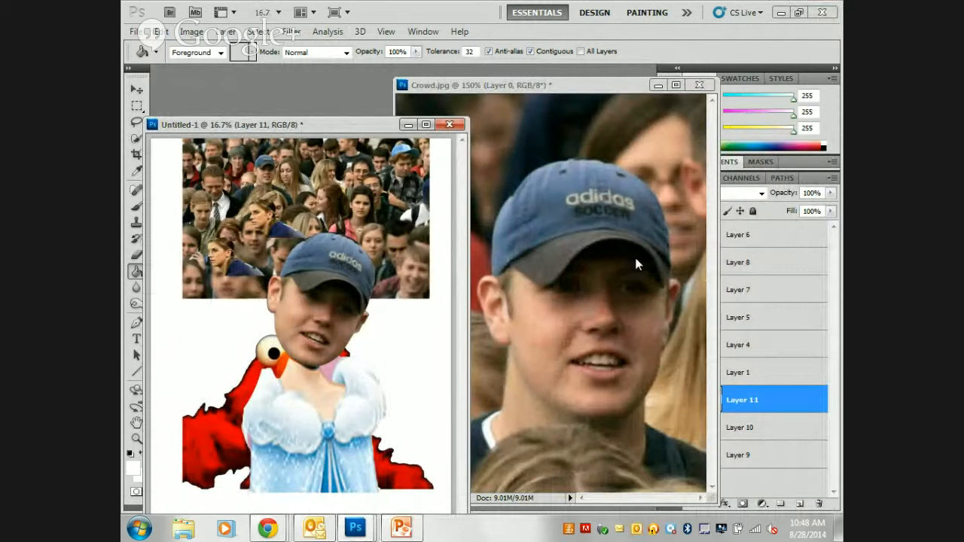
key(ctrl+z)
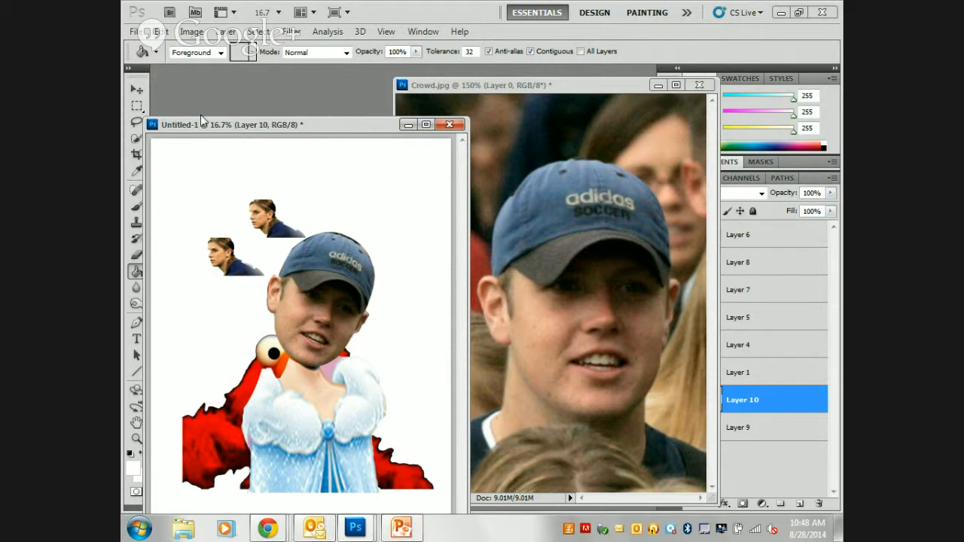
Dock the Untitled-1 and Crowd.jpg windows back as tabbed documents.
drag(226, 124, 236, 73)
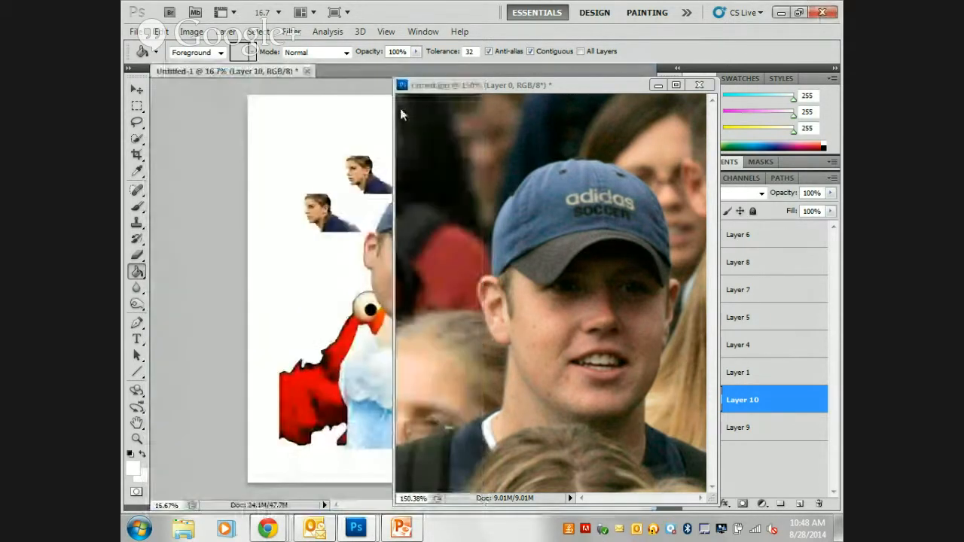
drag(445, 97, 377, 72)
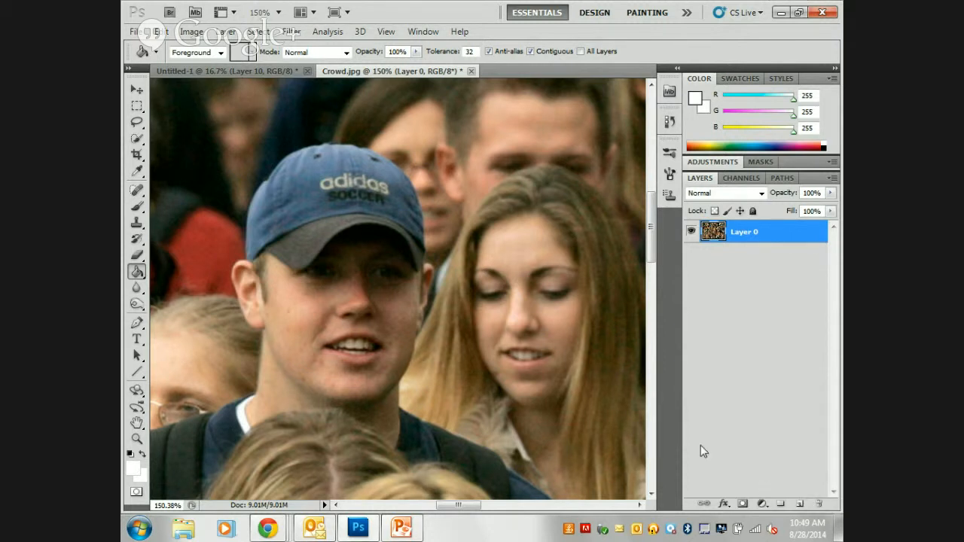
Switch to the "Which Tool To Use pp" presentation in PowerPoint and go to the golf ball slide.
click(781, 12)
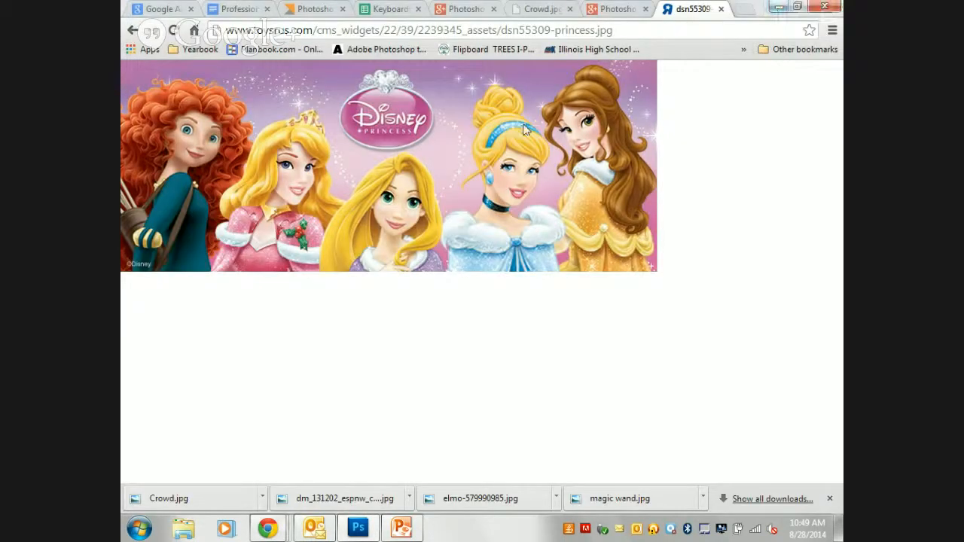
click(776, 12)
click(401, 527)
click(200, 146)
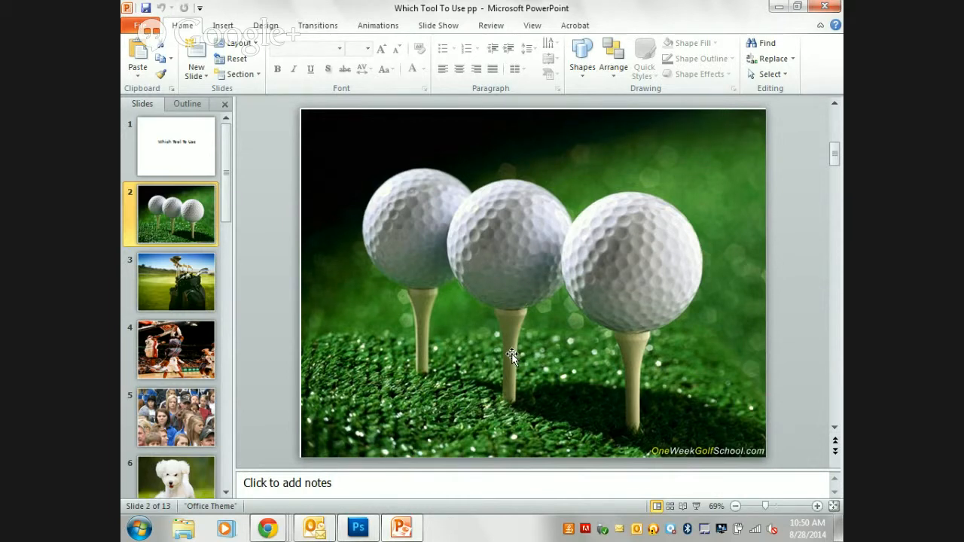
Examine slides 4 to 7, from the basketball picture to the group of puppies, as selection examples.
click(192, 343)
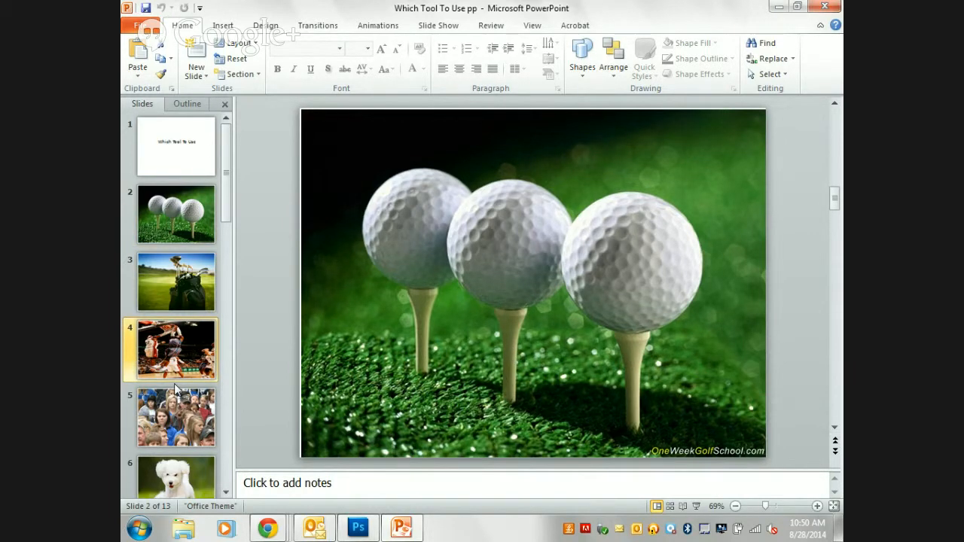
click(186, 411)
click(191, 484)
click(186, 344)
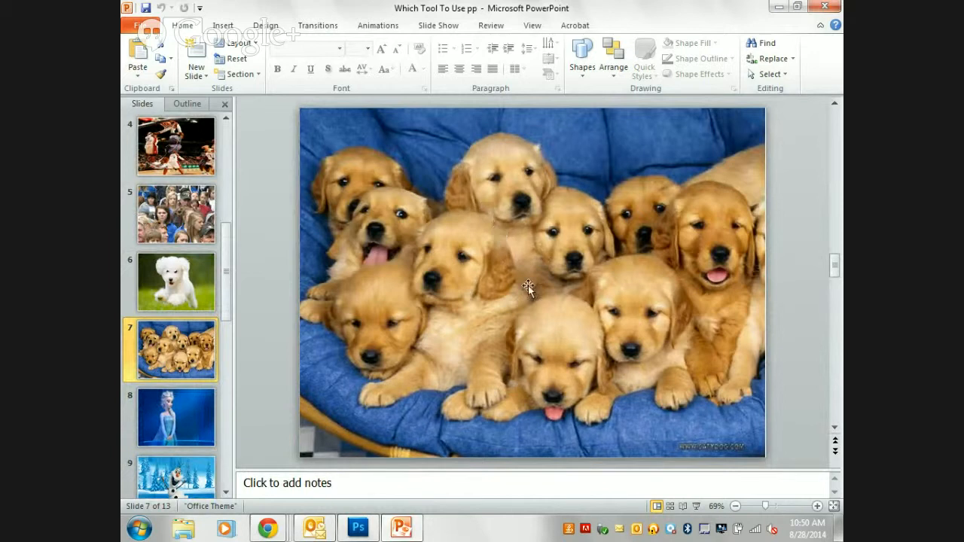
Examine slides 8 to 10, showing the princess in blue, the snowman and the banana.
click(140, 407)
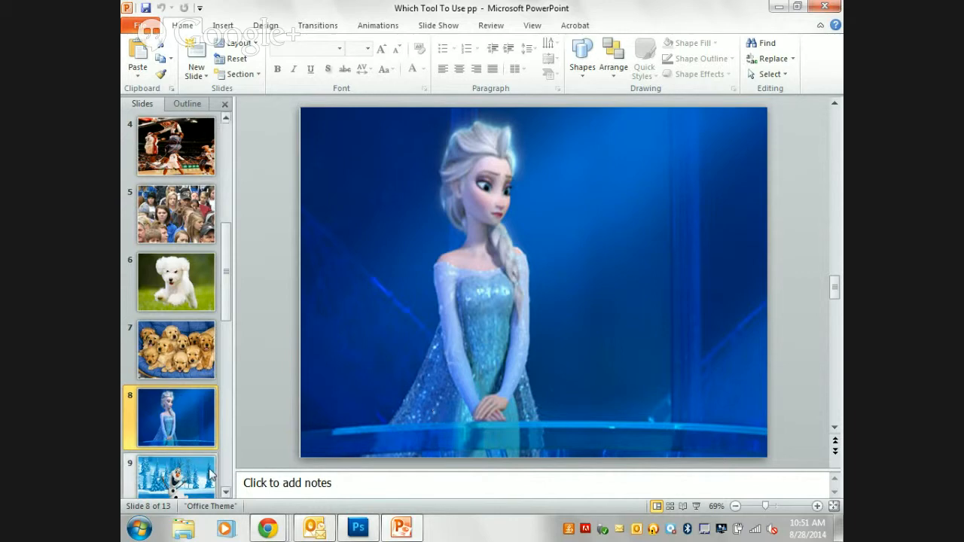
click(174, 476)
click(184, 433)
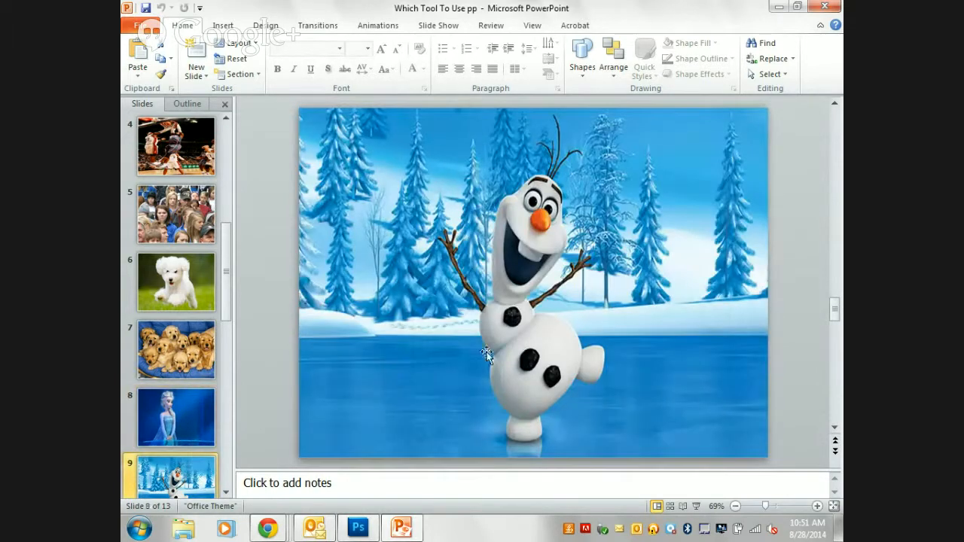
scroll(185, 397, down, 2)
click(181, 421)
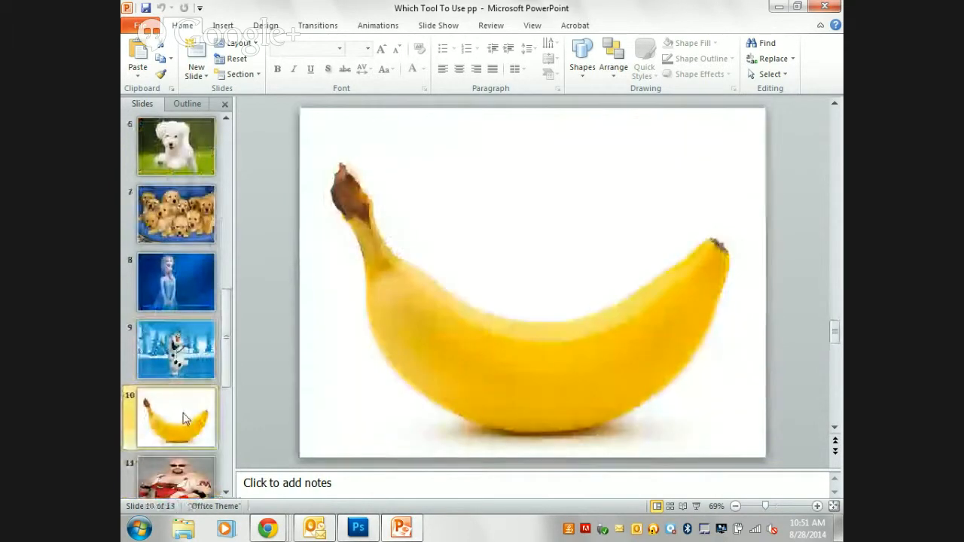
scroll(185, 414, down, 1)
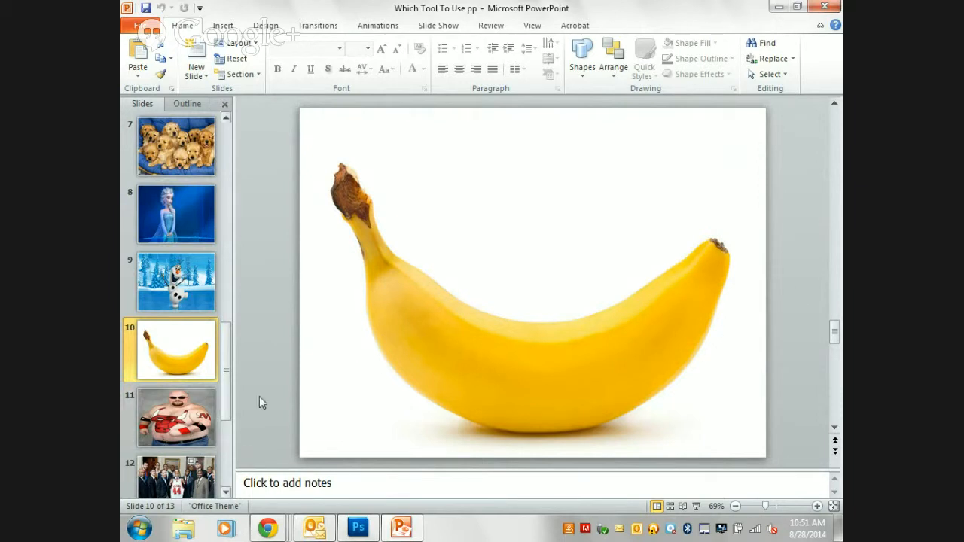
Examine slides 11 to 13, from the man with the painted bull to the close-up face, as selection examples.
click(149, 431)
scroll(220, 407, down, 1)
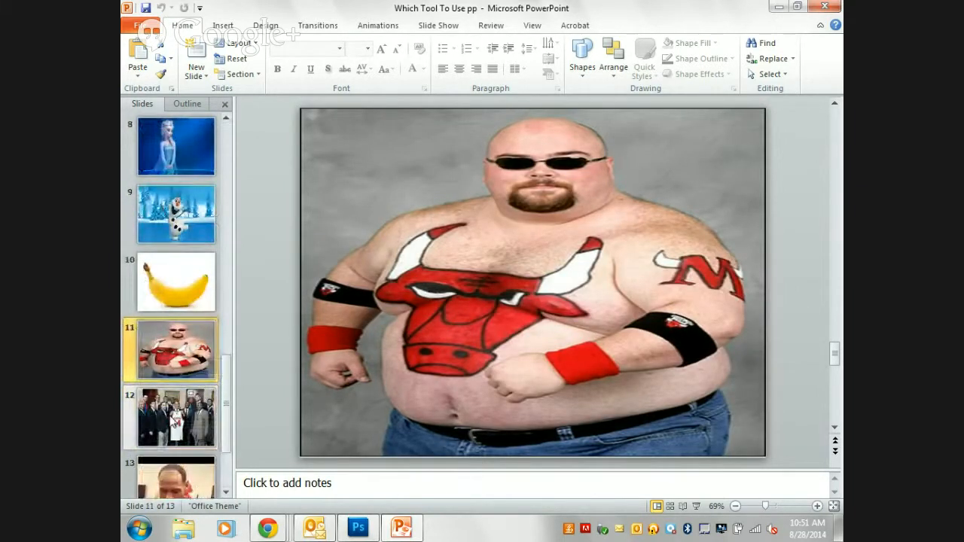
click(175, 421)
click(189, 469)
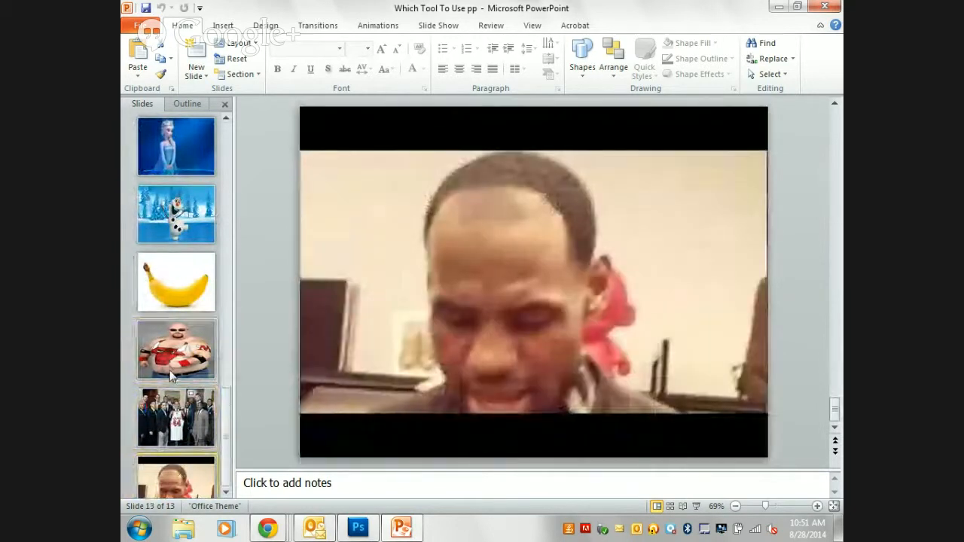
scroll(172, 377, down, 1)
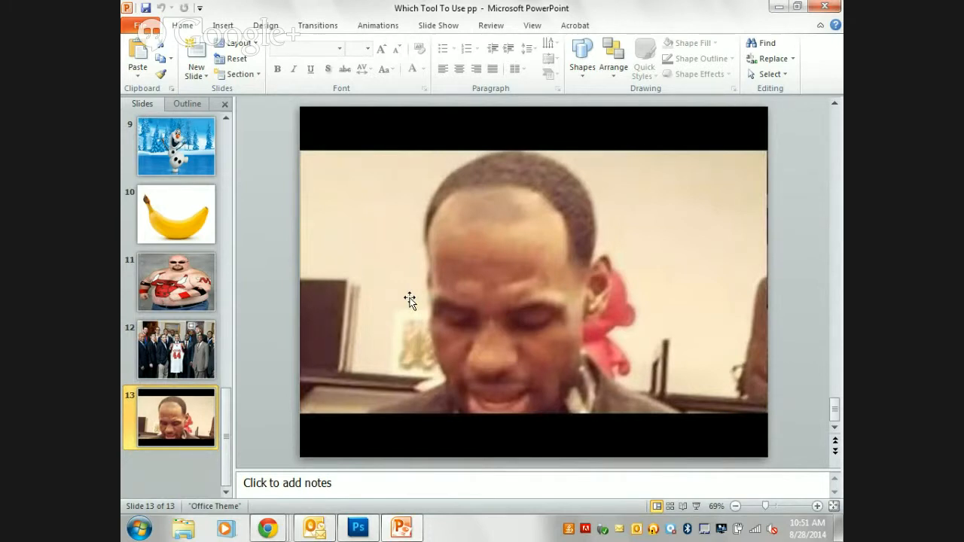
Minimize the presentation, bring it back on screen and return to the golf ball slide.
click(778, 7)
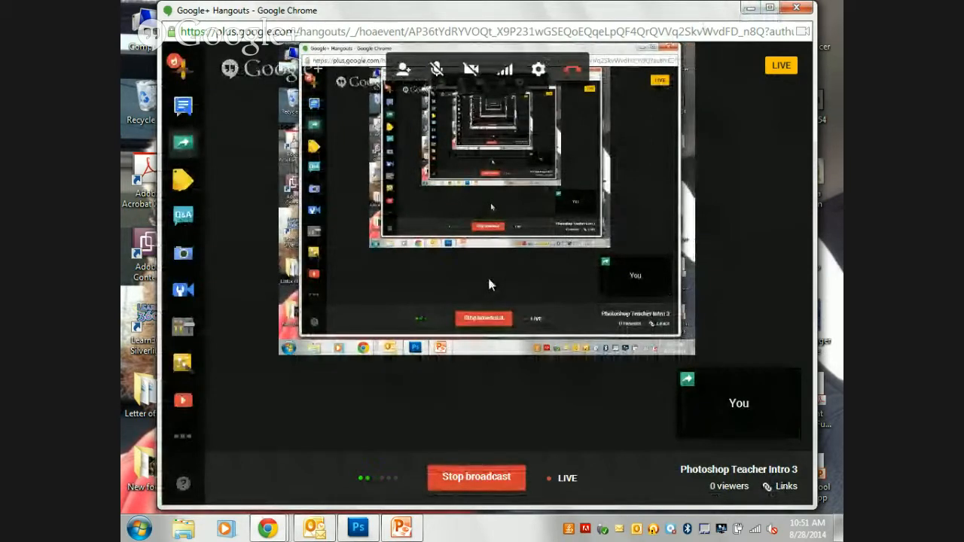
click(403, 529)
scroll(180, 156, up, 10)
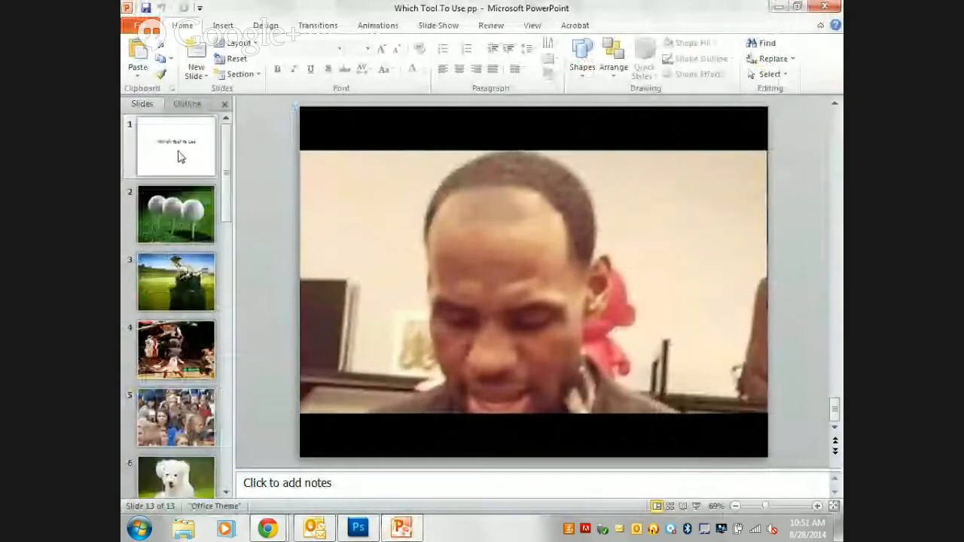
click(180, 203)
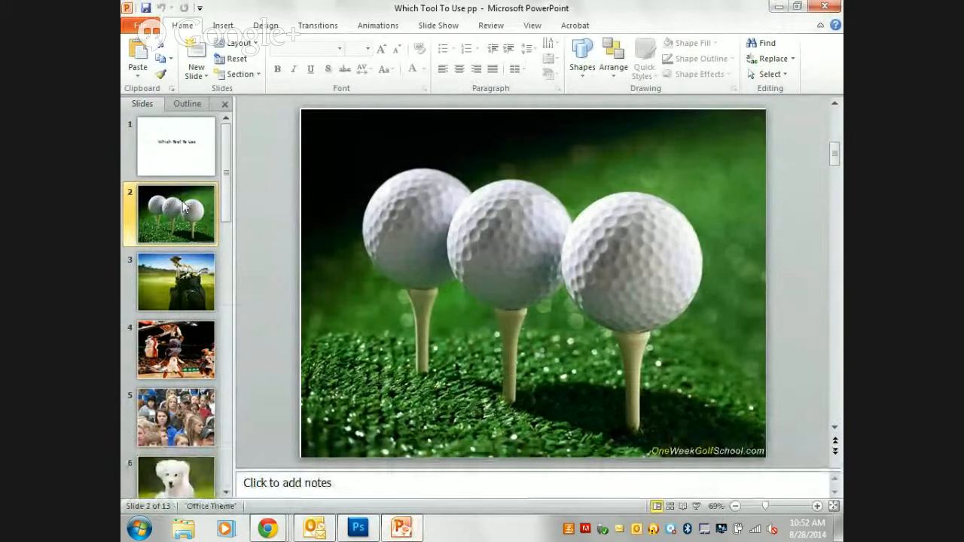
Skim the slide thumbnails, and review slides 6 to 9 from the white puppy to the snowman.
scroll(183, 208, down, 8)
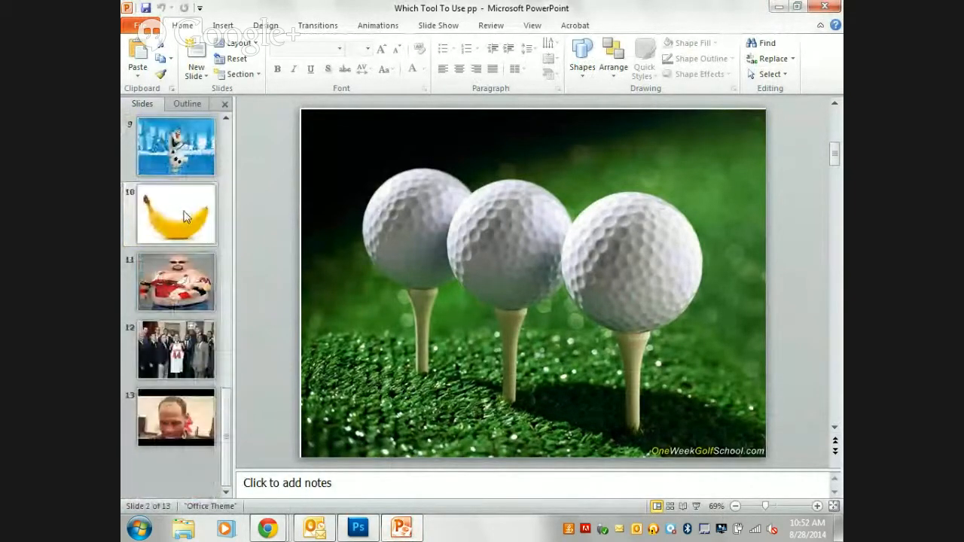
scroll(185, 219, up, 8)
scroll(177, 234, down, 3)
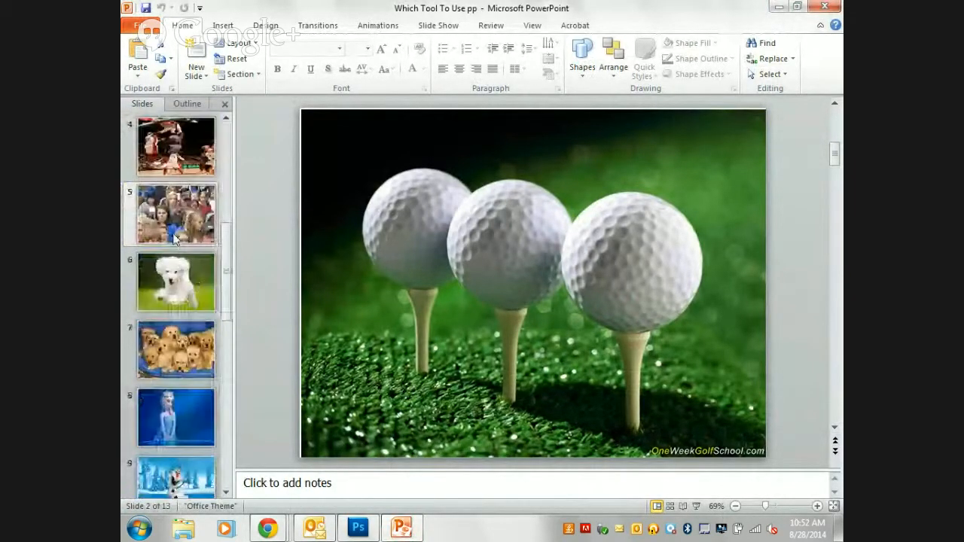
scroll(174, 233, down, 4)
scroll(173, 226, up, 3)
scroll(173, 230, down, 4)
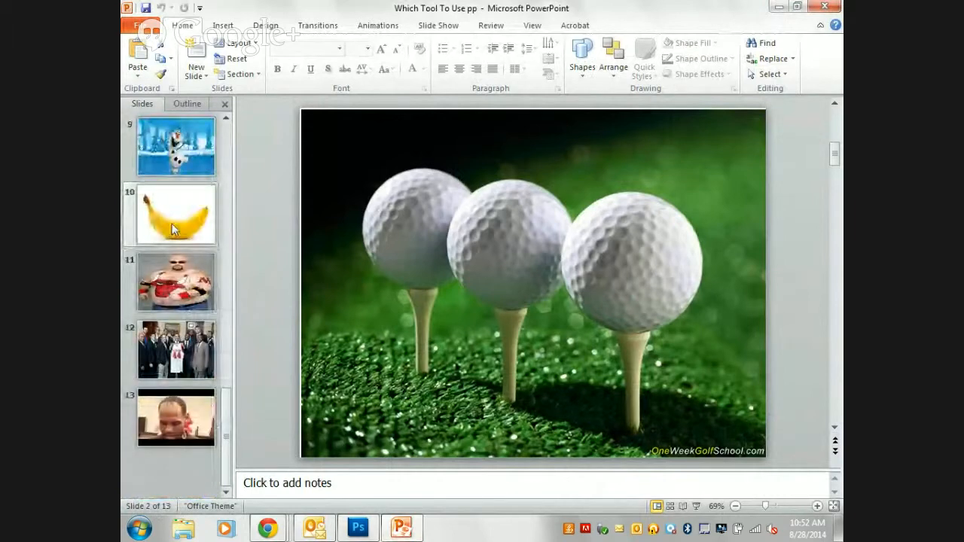
scroll(185, 211, up, 4)
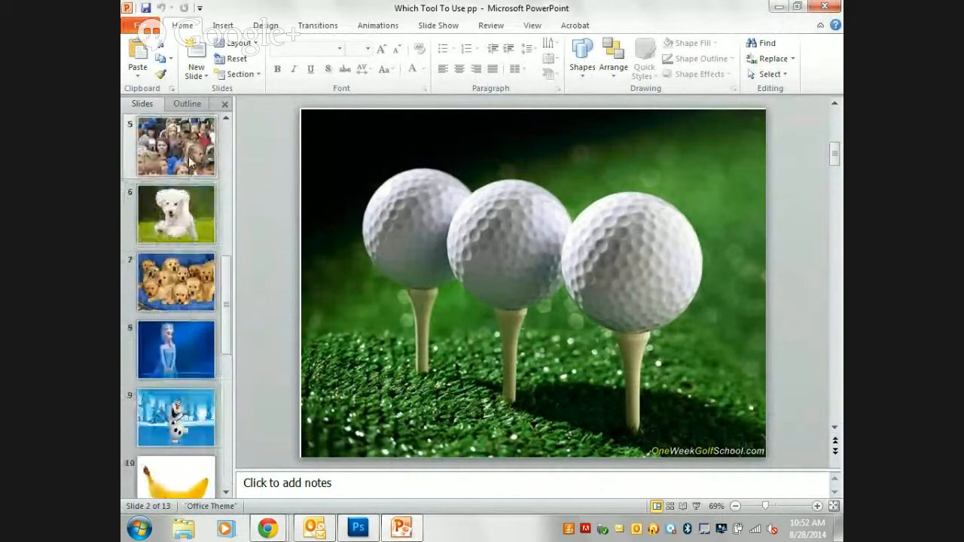
click(175, 213)
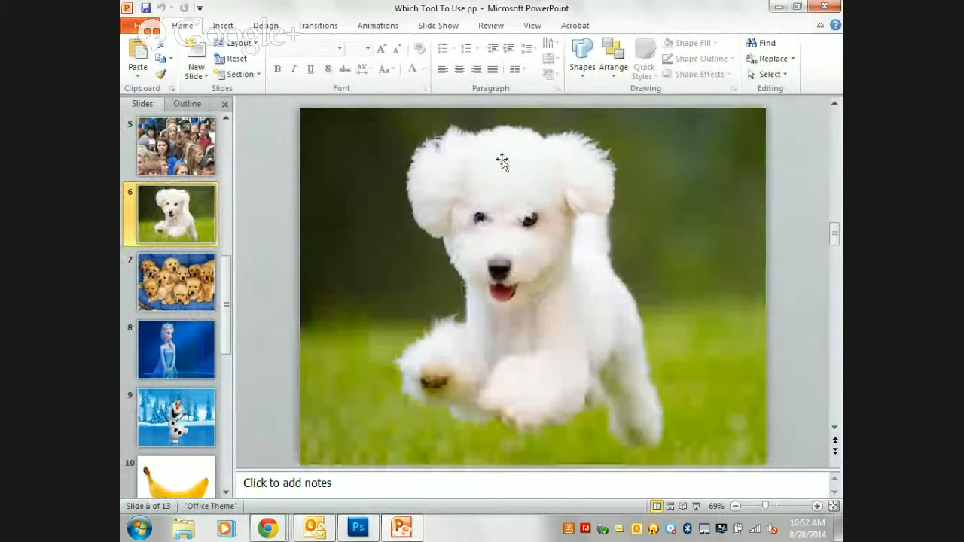
click(196, 285)
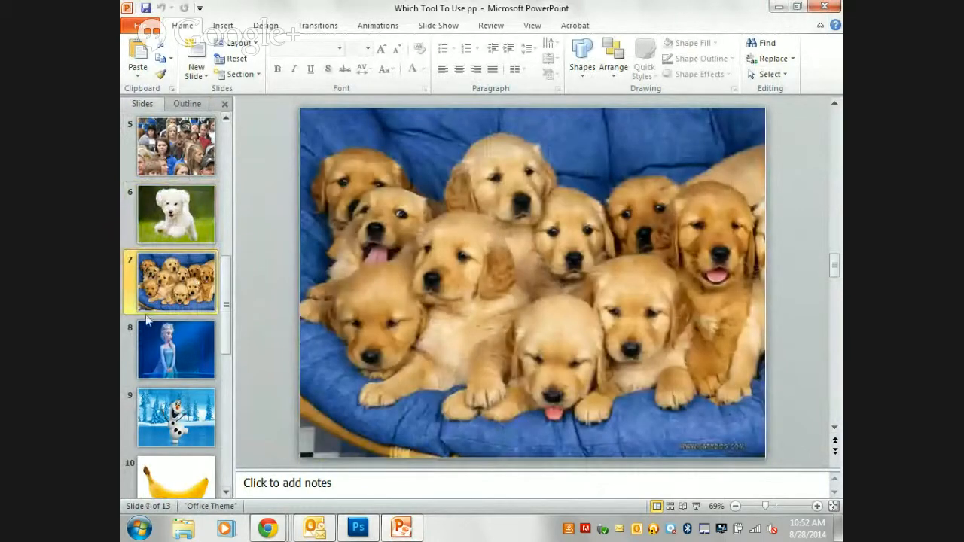
click(150, 332)
click(162, 422)
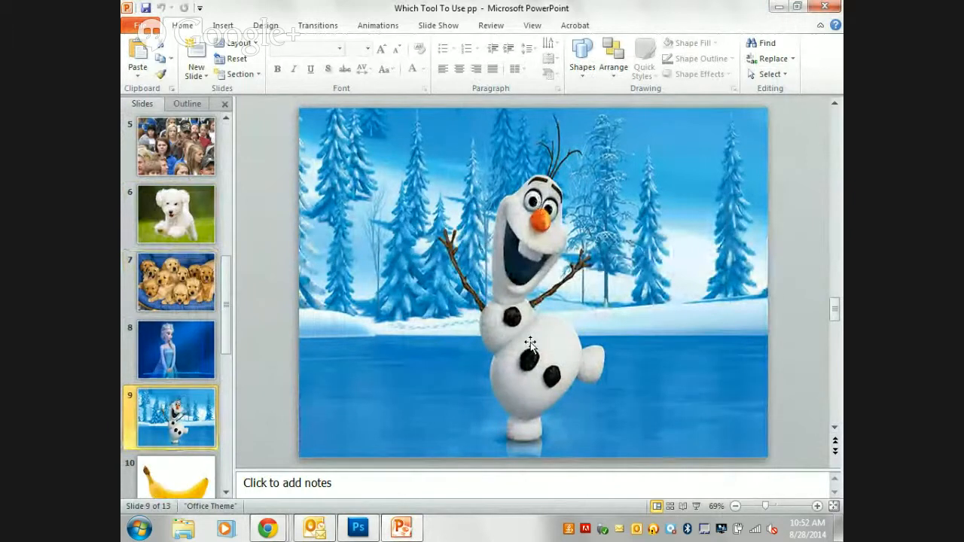
Review slides 10 to 13, starting with the banana, and revisit the last three pictures up to the close-up face.
scroll(184, 340, down, 2)
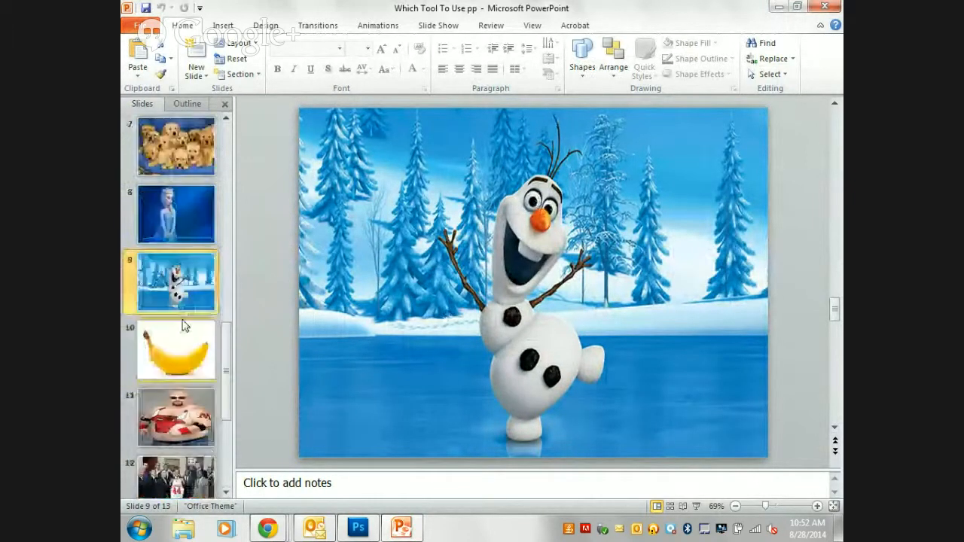
click(166, 365)
scroll(166, 365, down, 1)
click(181, 339)
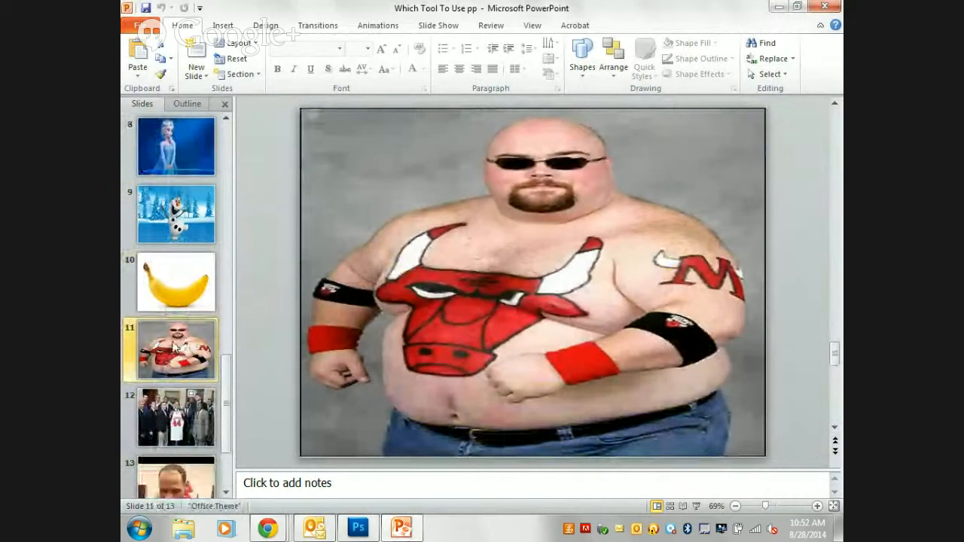
click(159, 405)
scroll(160, 405, down, 1)
click(160, 406)
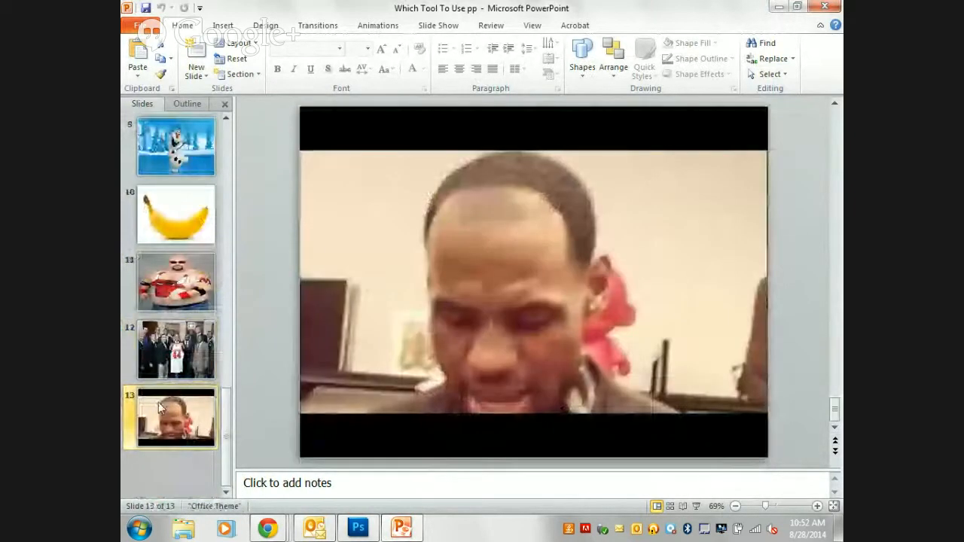
click(177, 302)
click(179, 343)
click(179, 405)
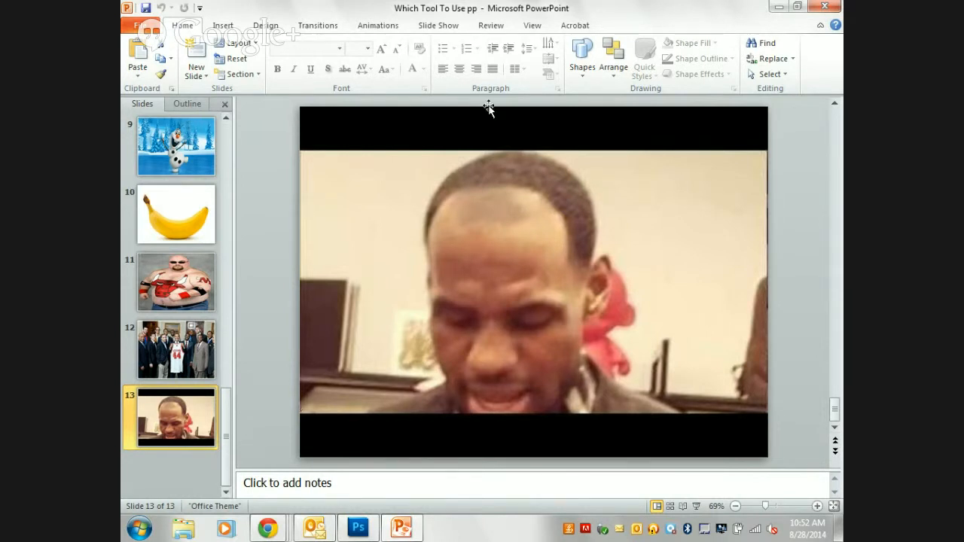
Minimize the presentation and bring up the previews of the open Chrome windows.
click(779, 7)
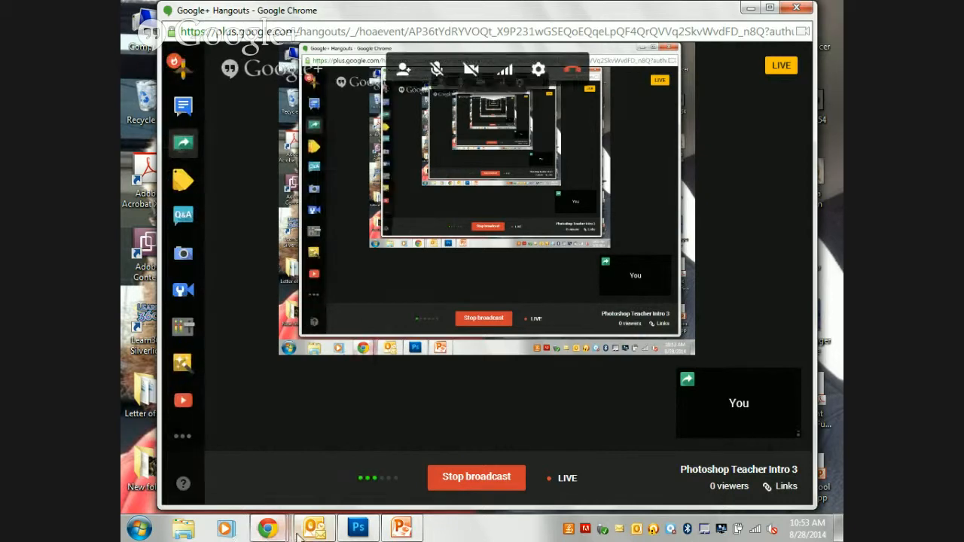
mouse_move(264, 529)
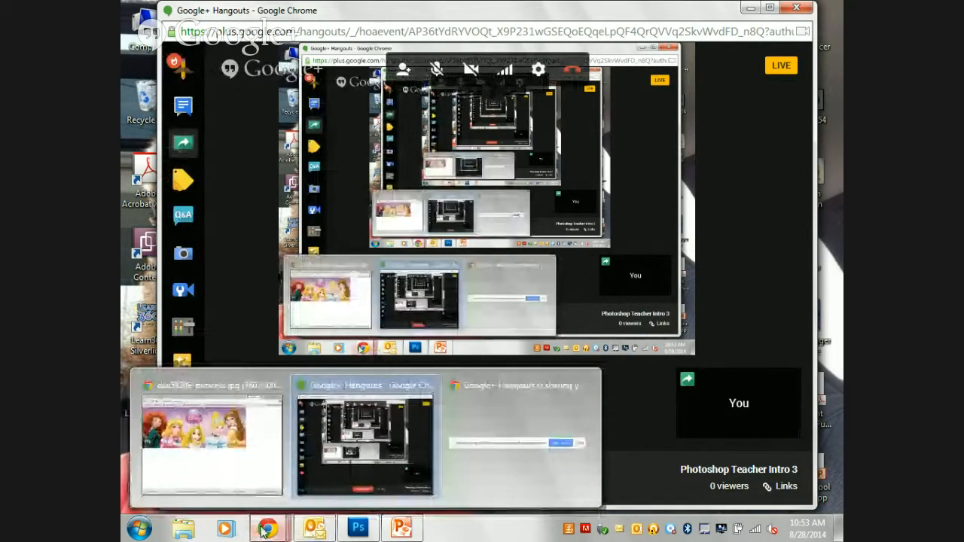